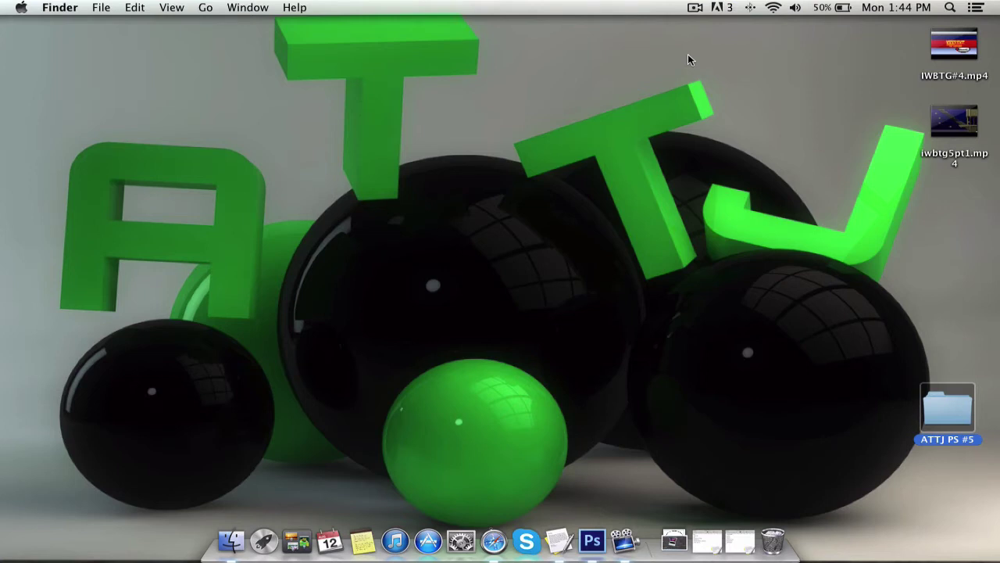
Open the ATTJ PS #5 folder in Finder and position its window beside the blank Photoshop canvas.
click(688, 62)
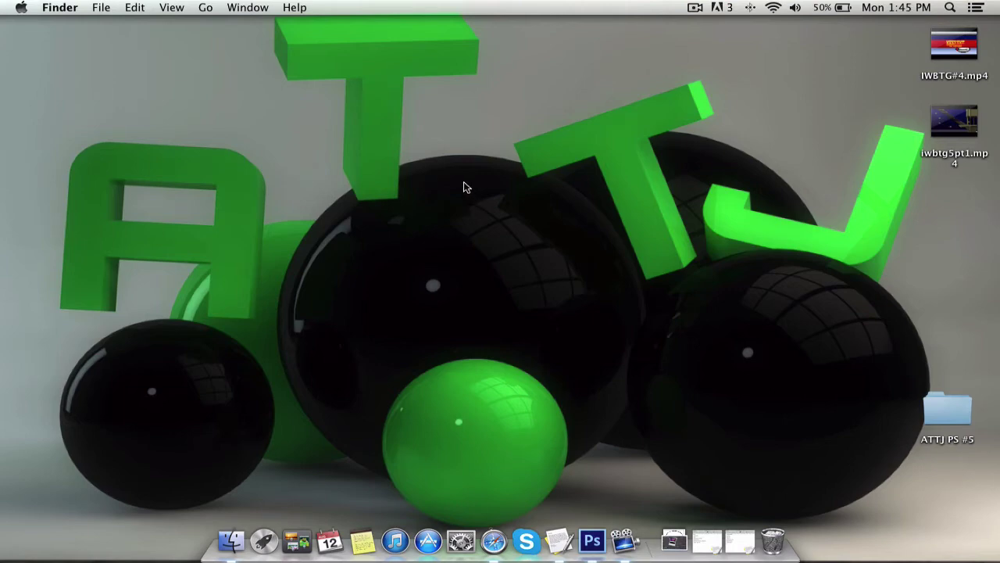
double_click(938, 411)
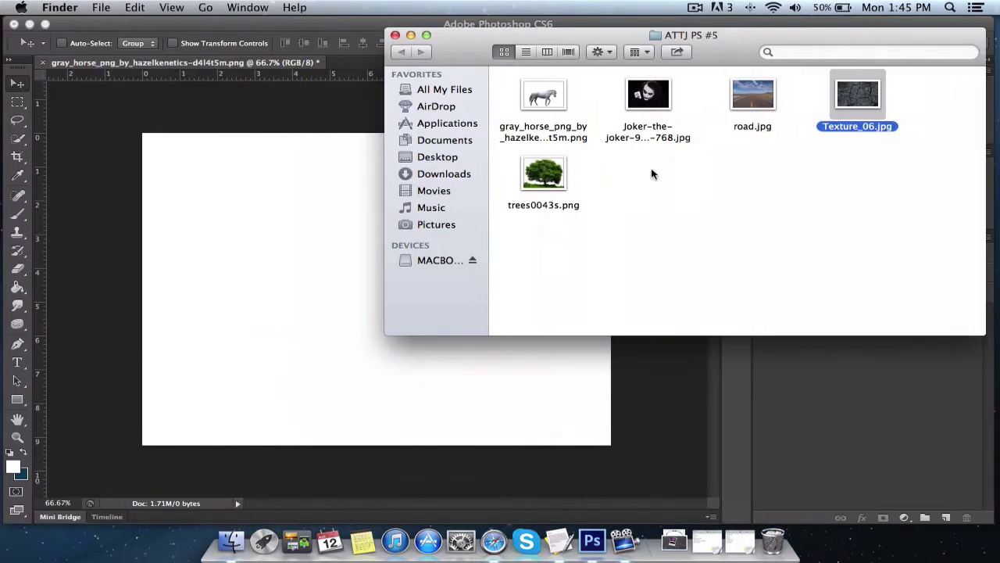
drag(491, 32, 402, 44)
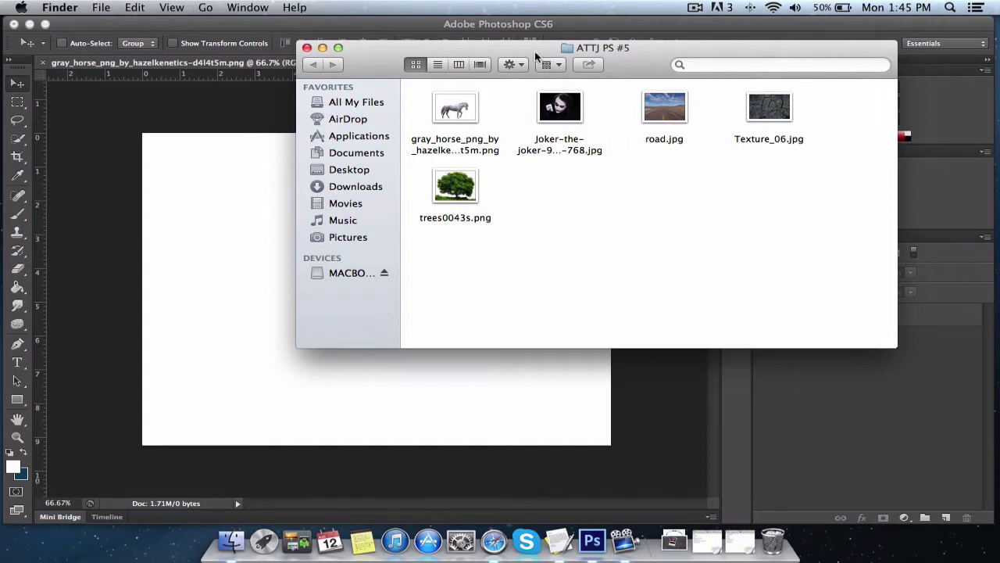
drag(536, 55, 616, 64)
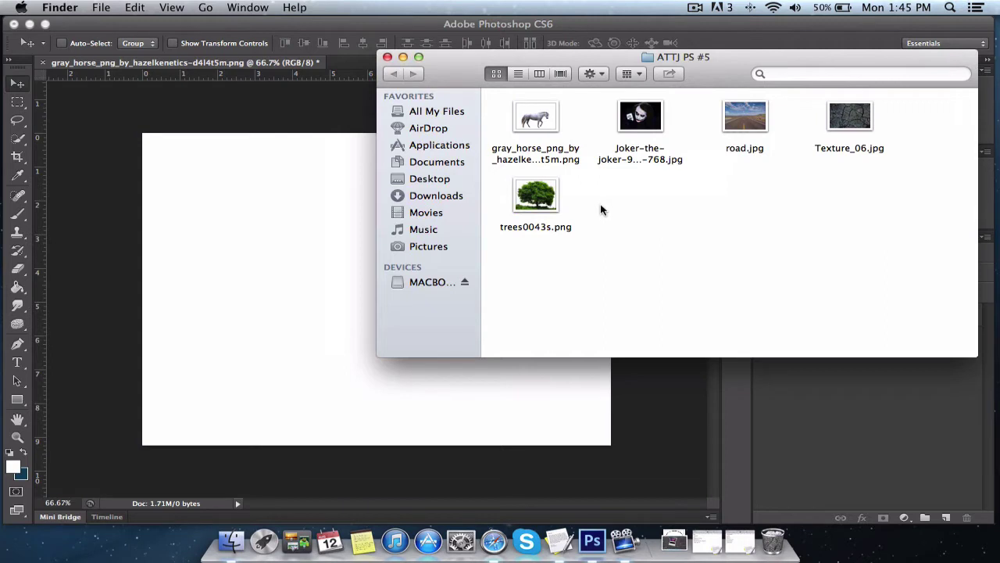
drag(483, 63, 665, 32)
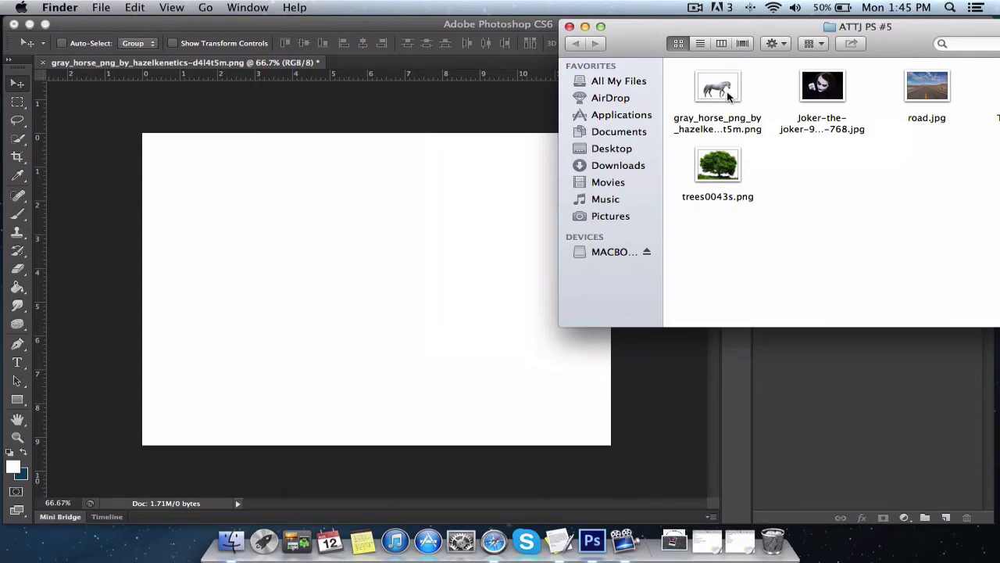
click(833, 413)
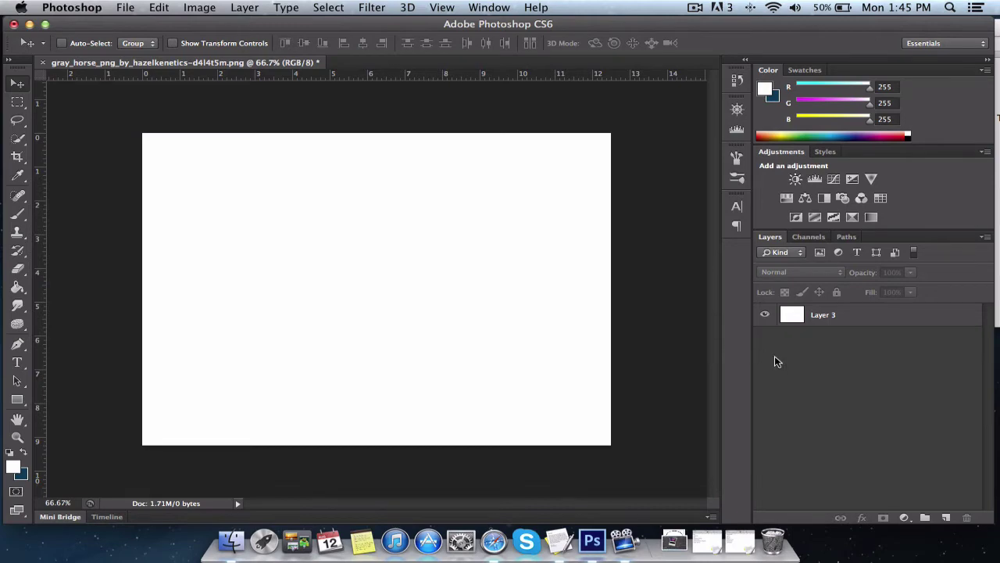
Place the gray_horse image onto the canvas as a new layer.
click(231, 541)
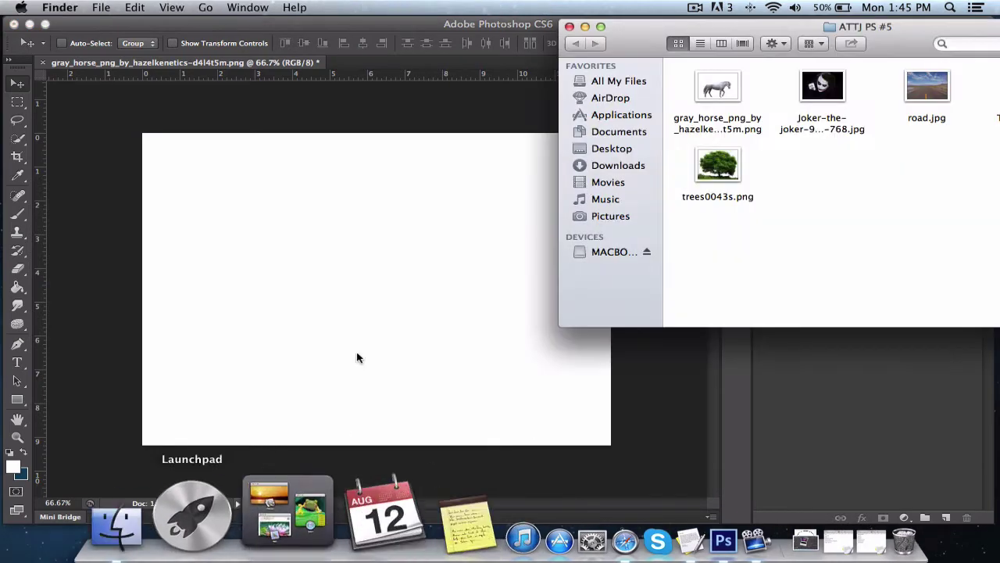
click(781, 416)
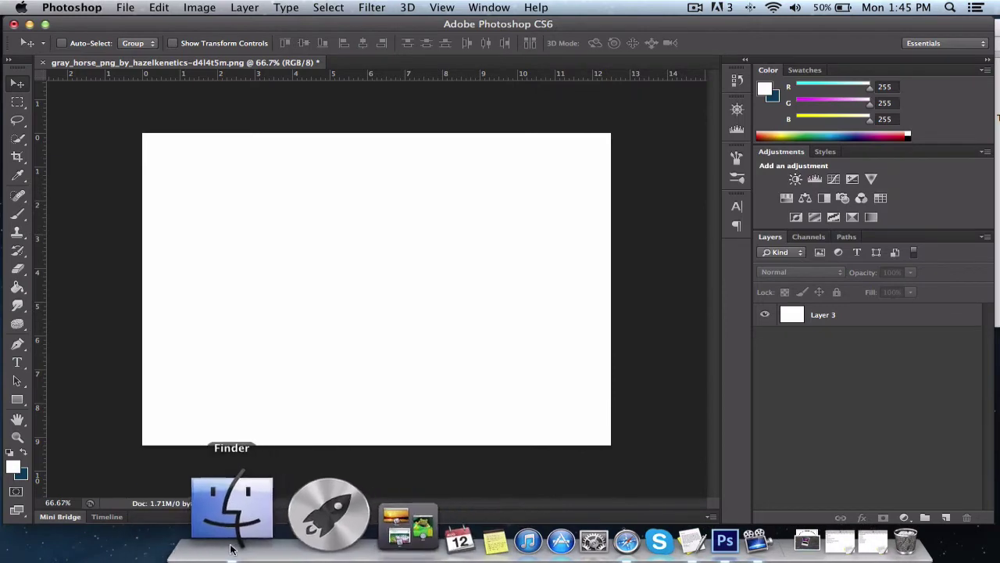
click(230, 516)
drag(628, 39, 724, 39)
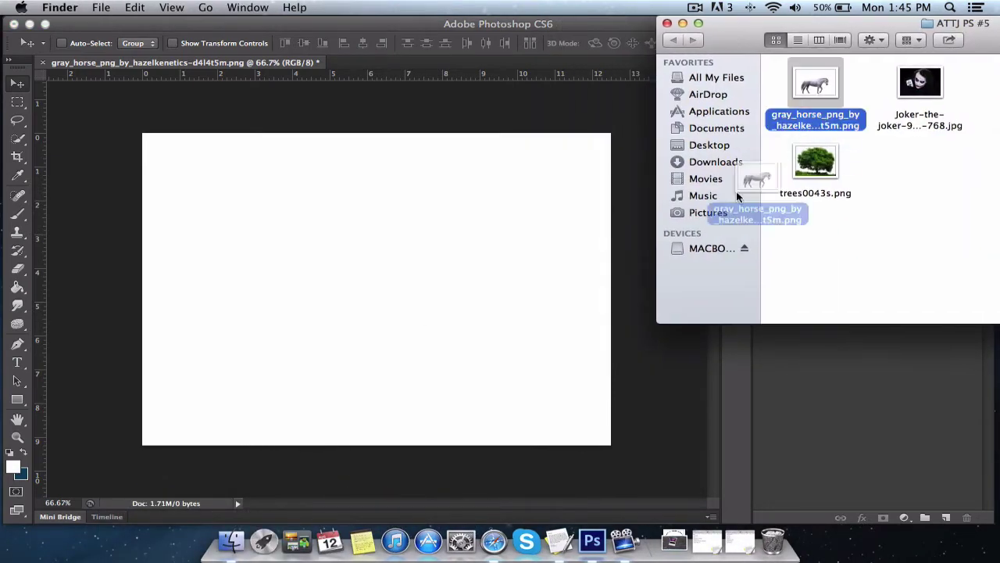
drag(828, 110, 343, 255)
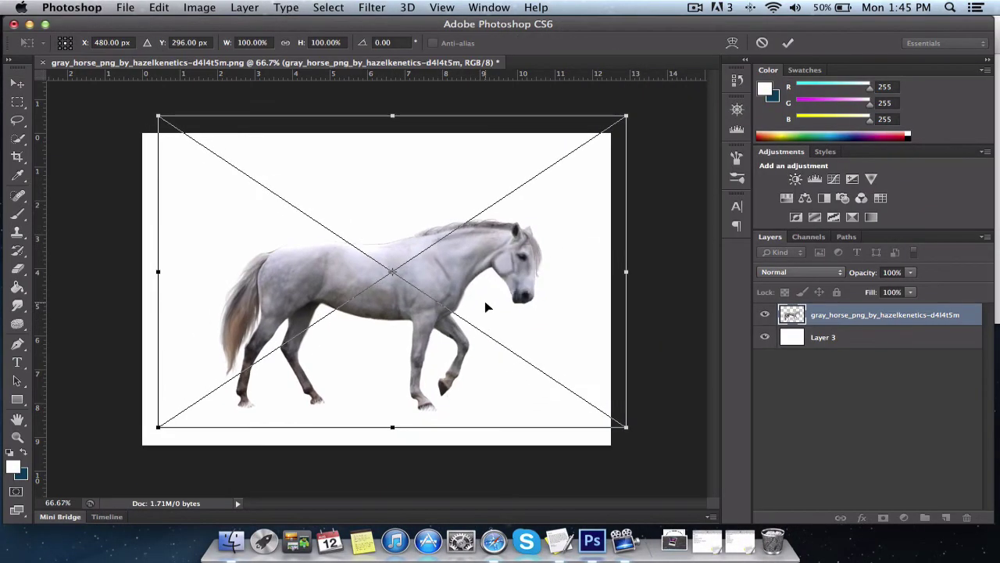
key(Return)
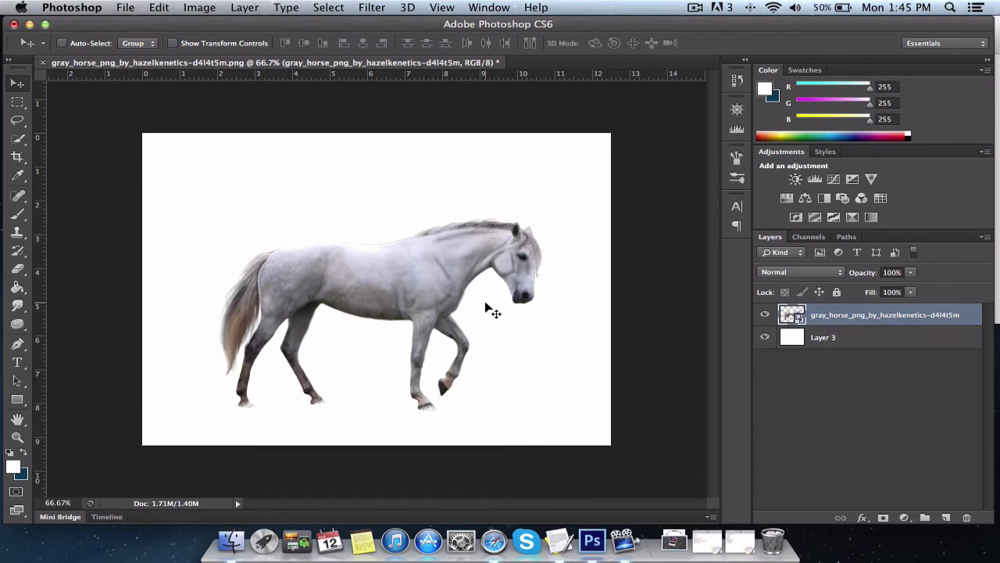
Place trees0043s.png onto the canvas above the horse layer.
click(232, 539)
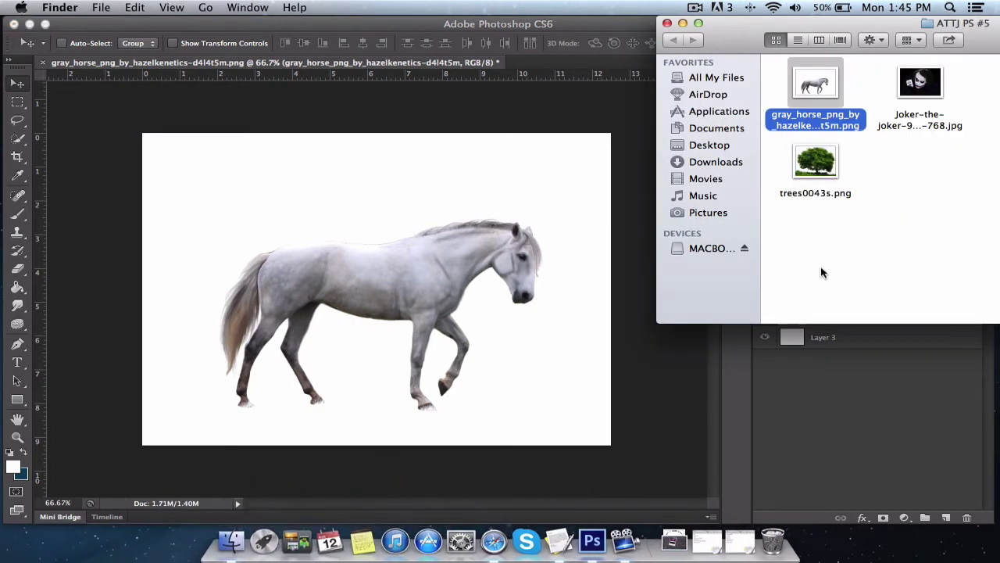
drag(816, 164, 495, 368)
key(Return)
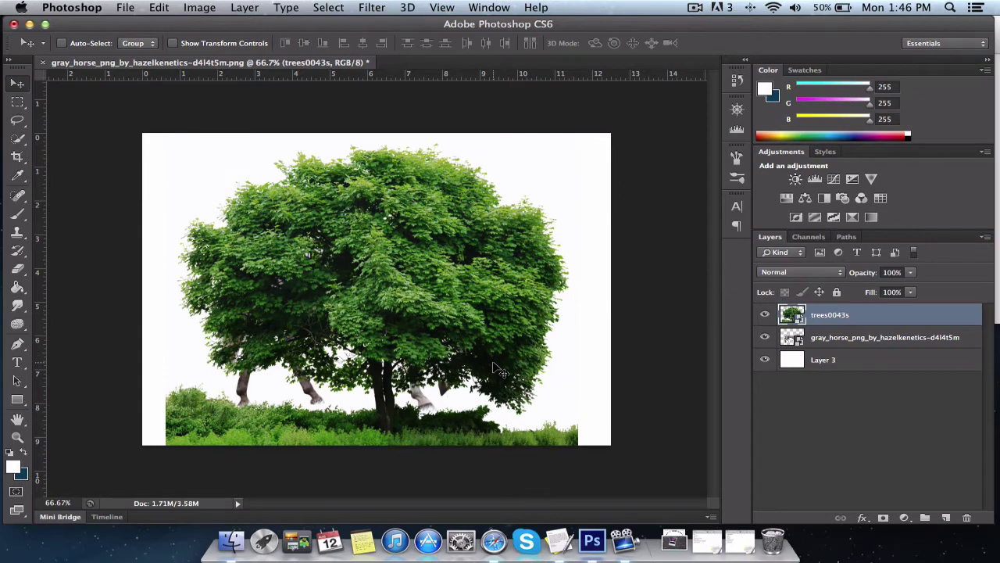
right_click(816, 314)
click(719, 163)
alt+click(855, 325)
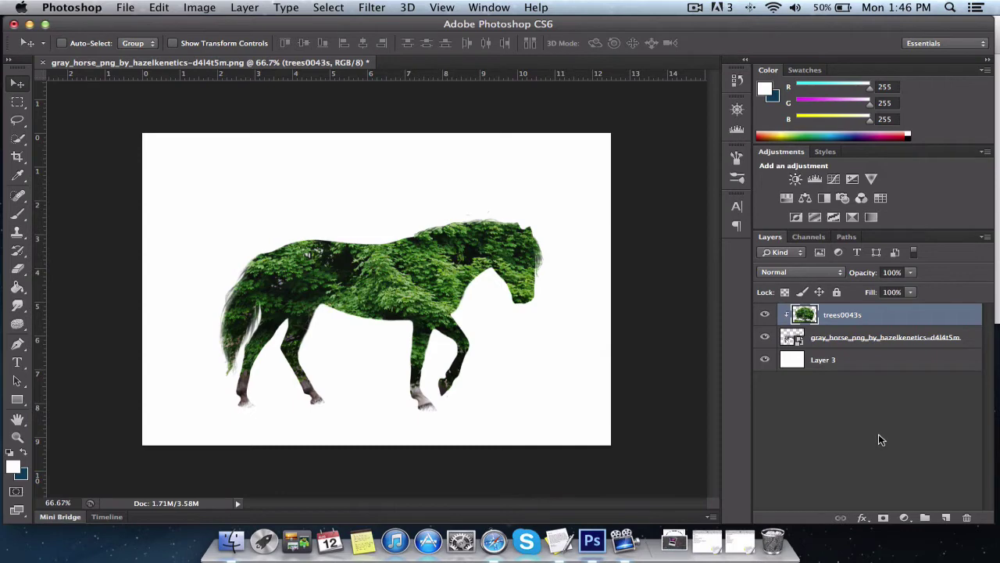
mouse_move(852, 315)
mouse_down()
mouse_move(853, 361)
mouse_move(856, 317)
mouse_up()
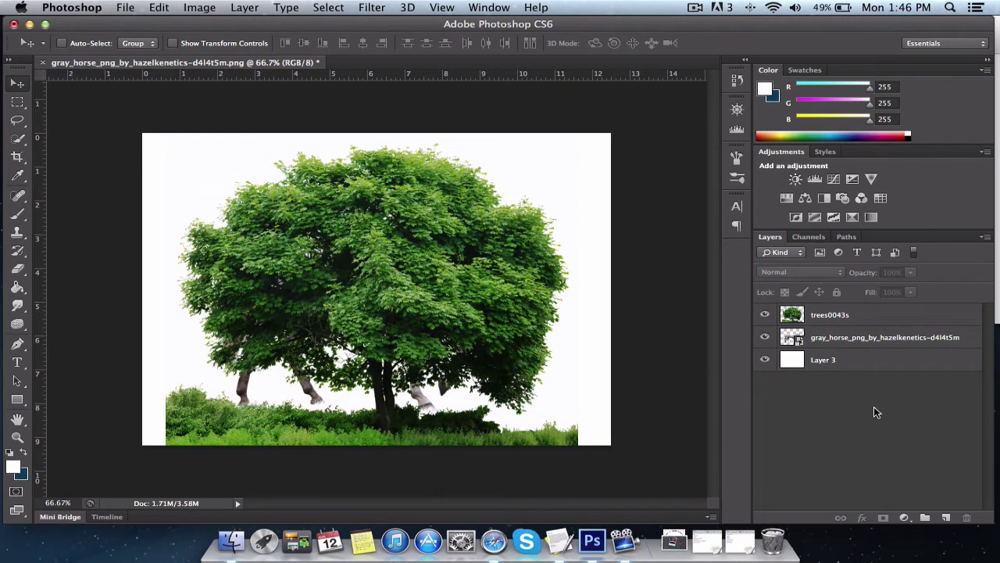
click(837, 344)
click(840, 315)
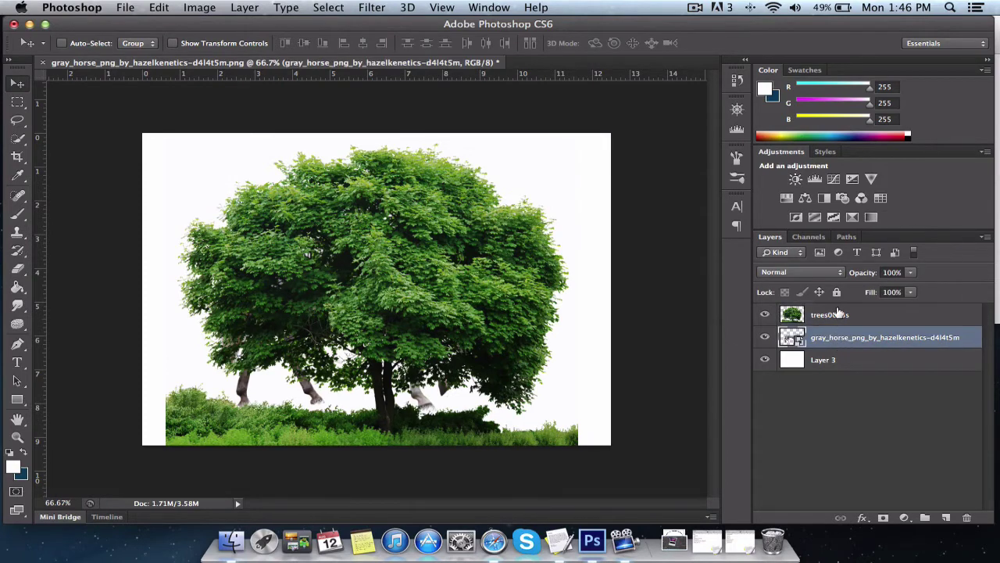
key(ctrl+alt+a)
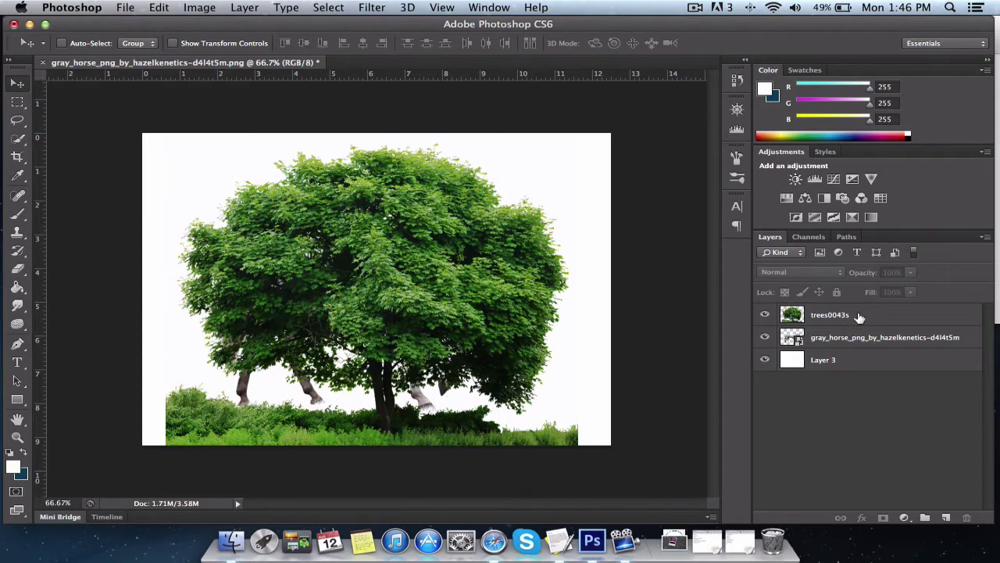
click(859, 317)
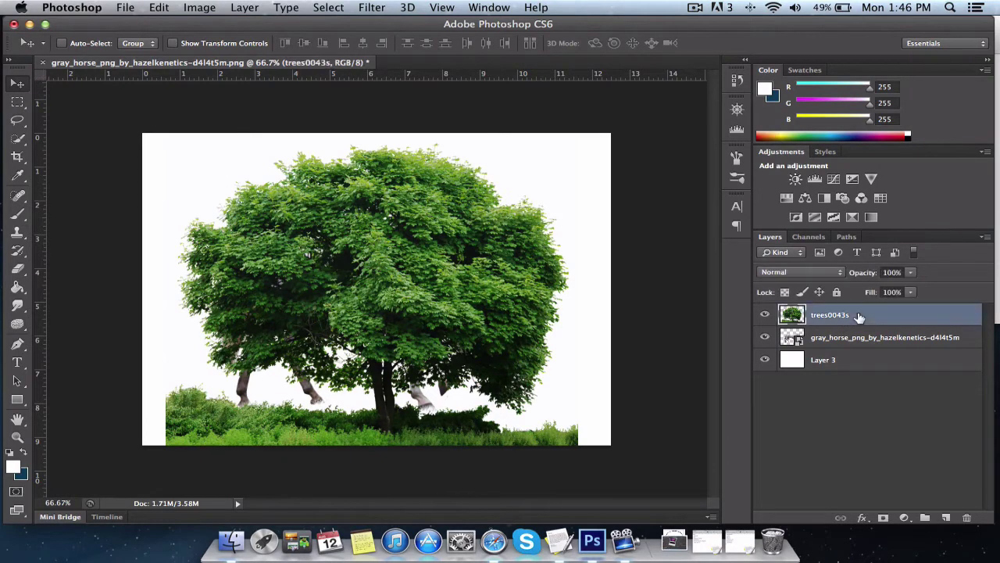
click(860, 338)
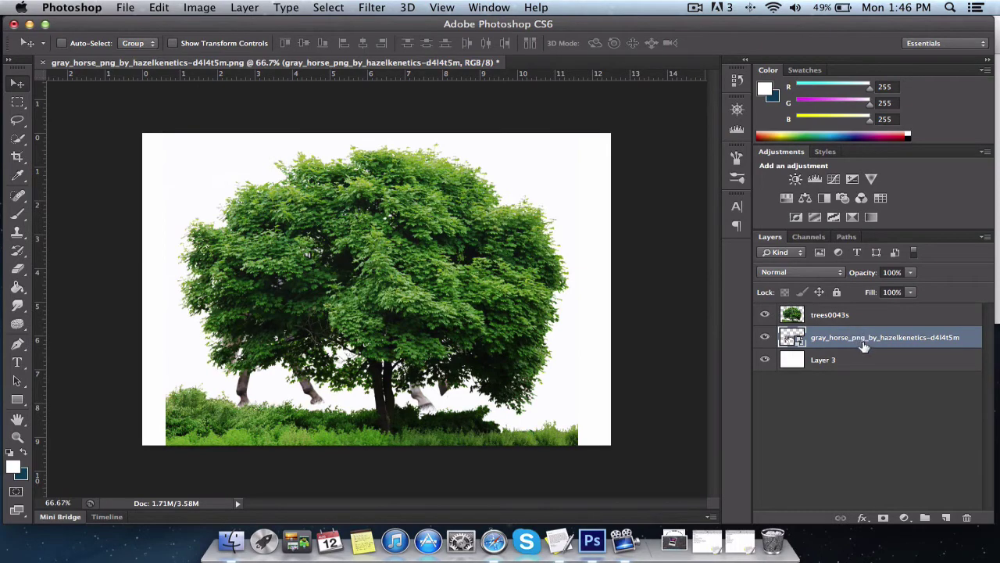
click(856, 313)
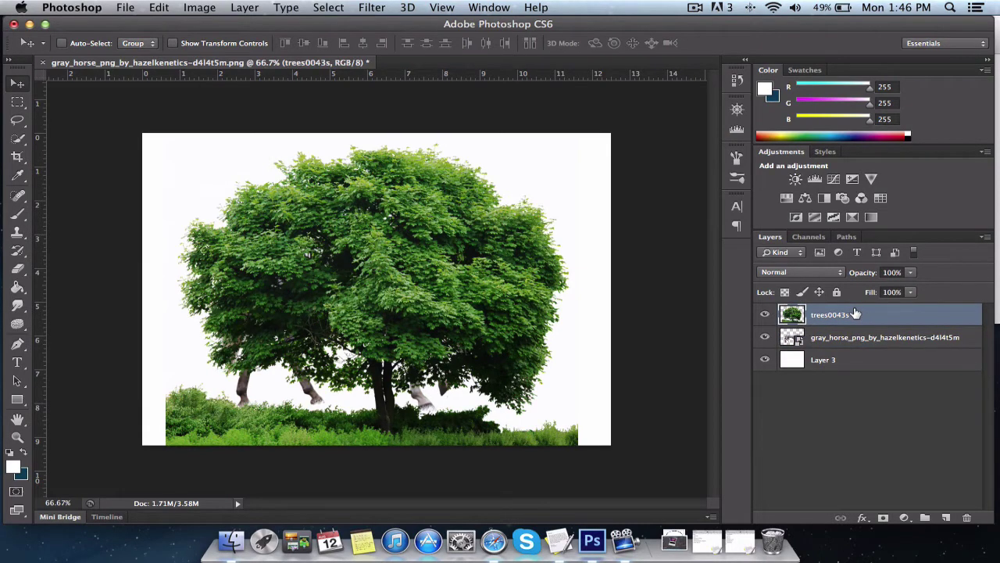
click(835, 399)
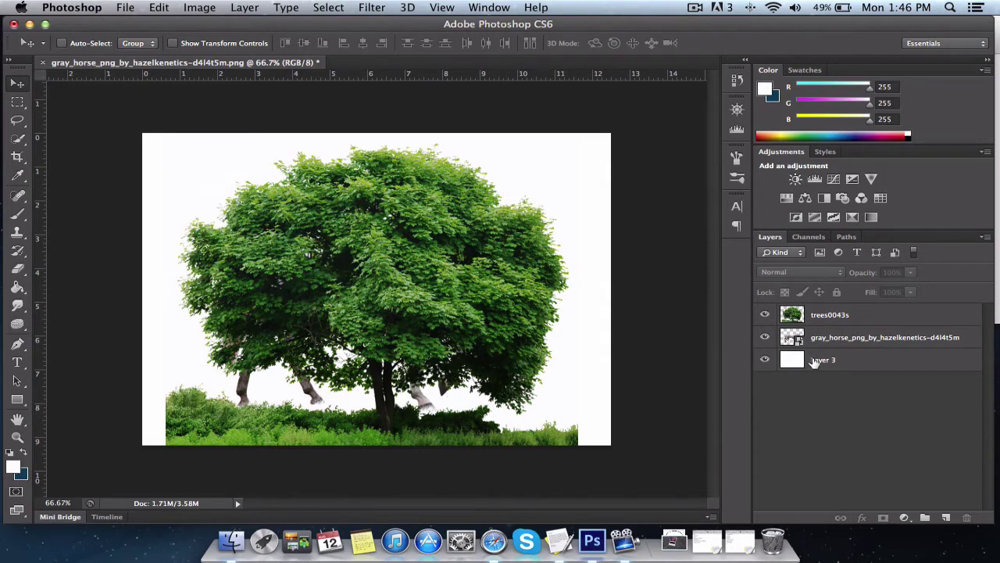
mouse_move(810, 359)
mouse_down()
mouse_move(834, 334)
mouse_move(816, 376)
mouse_up()
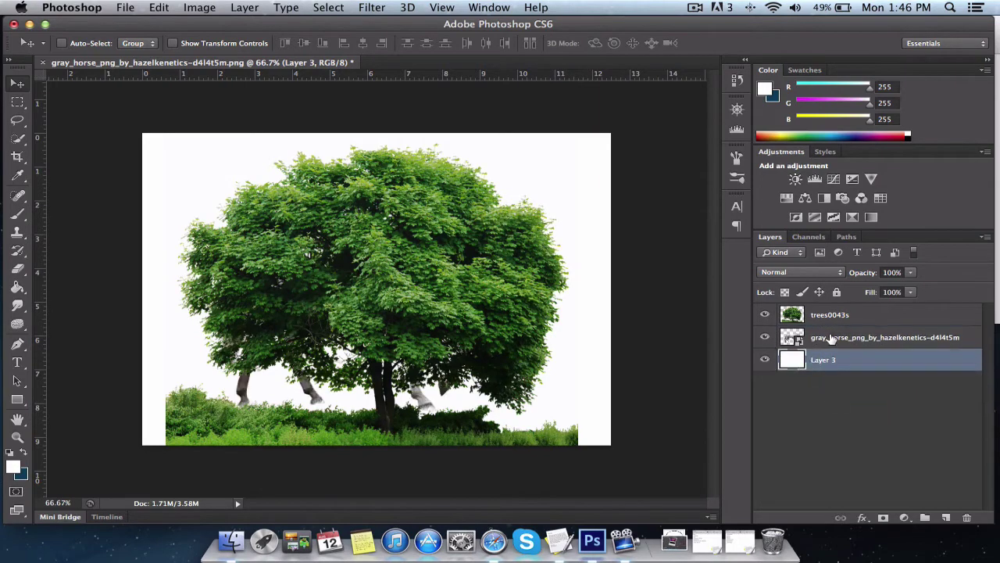
click(832, 397)
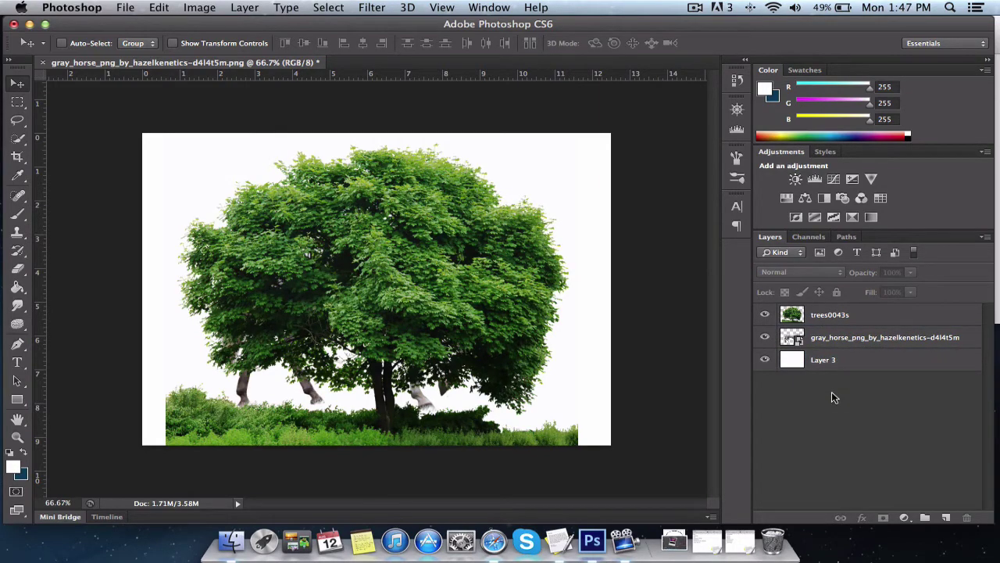
click(826, 320)
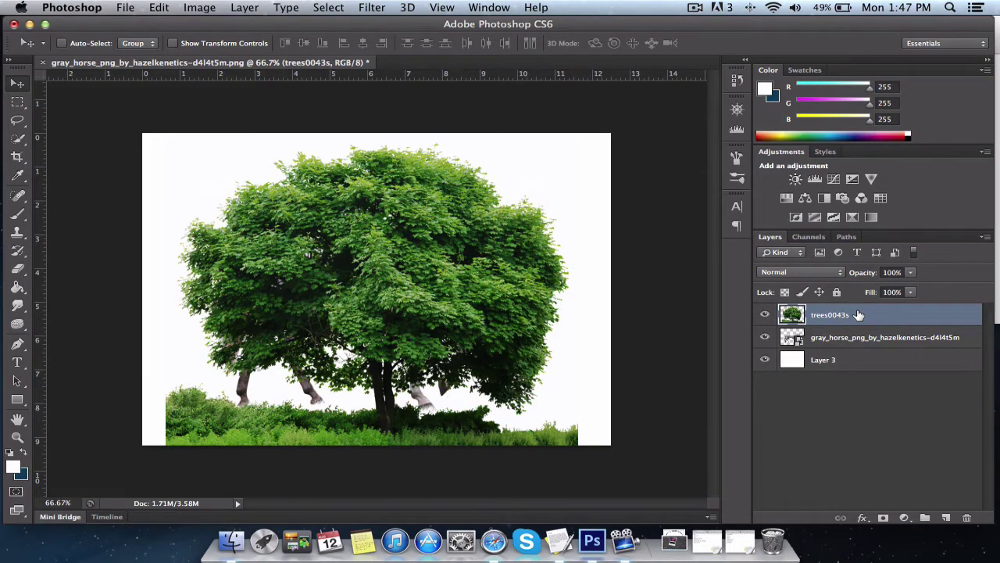
mouse_move(858, 314)
mouse_down()
mouse_move(901, 316)
mouse_move(893, 324)
mouse_up()
drag(892, 324, 881, 324)
alt+click(881, 323)
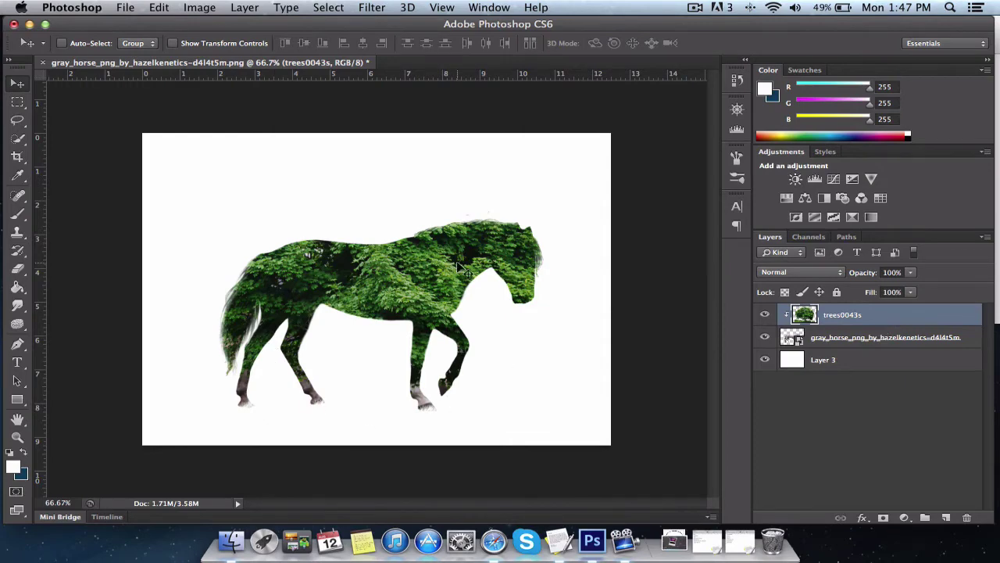
mouse_move(841, 323)
mouse_down()
mouse_move(833, 364)
mouse_move(833, 314)
mouse_up()
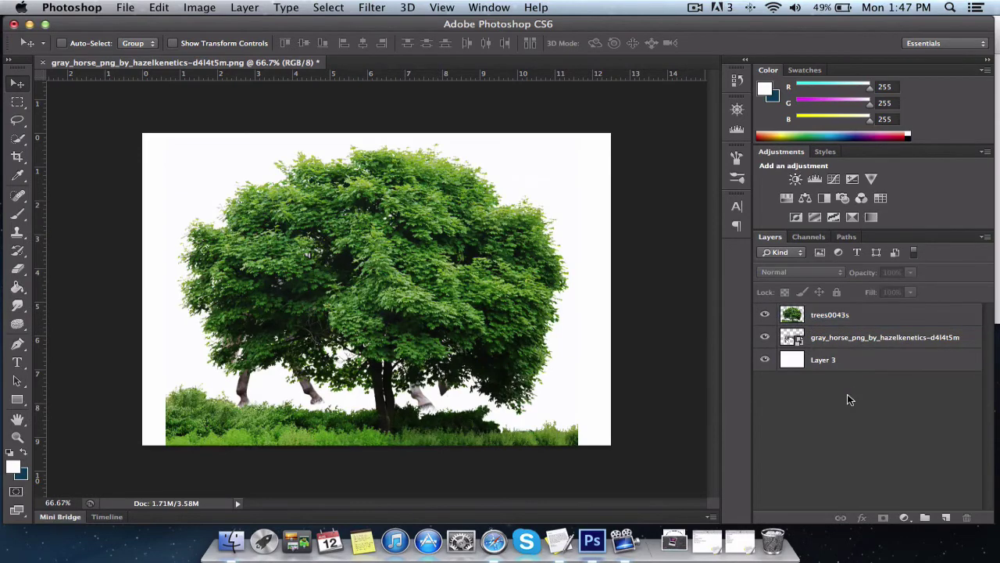
click(829, 316)
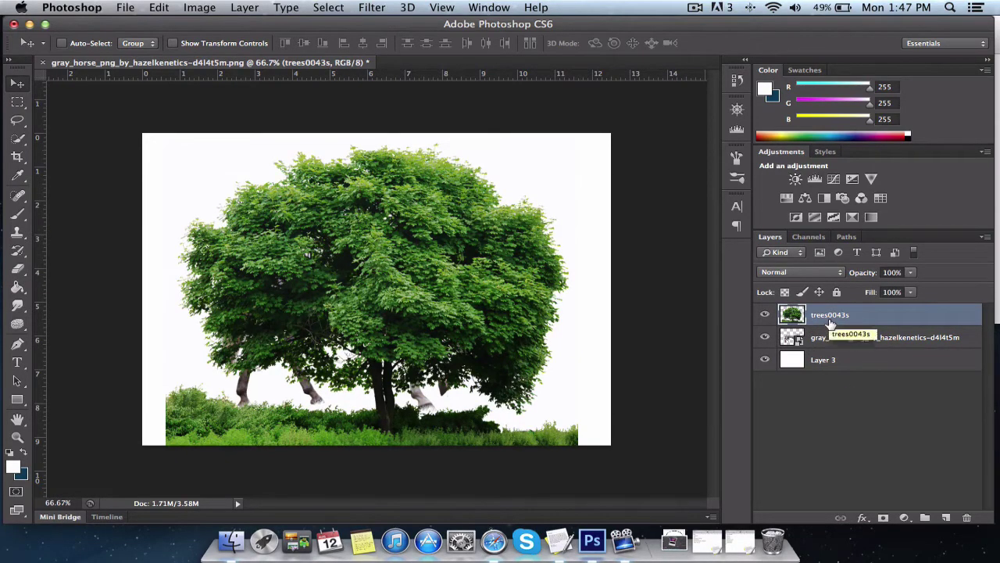
drag(830, 322, 828, 319)
alt+click(829, 320)
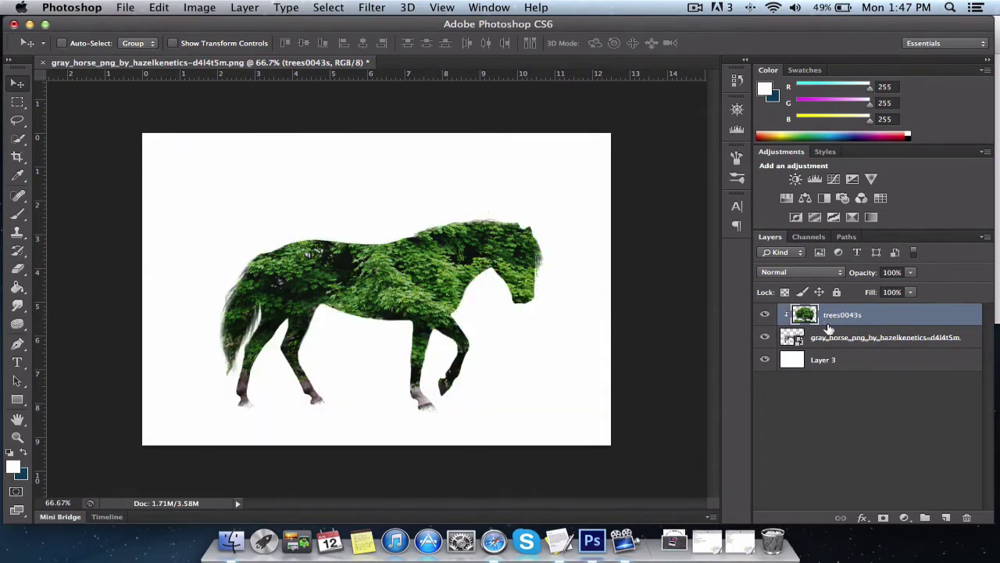
drag(828, 328, 844, 359)
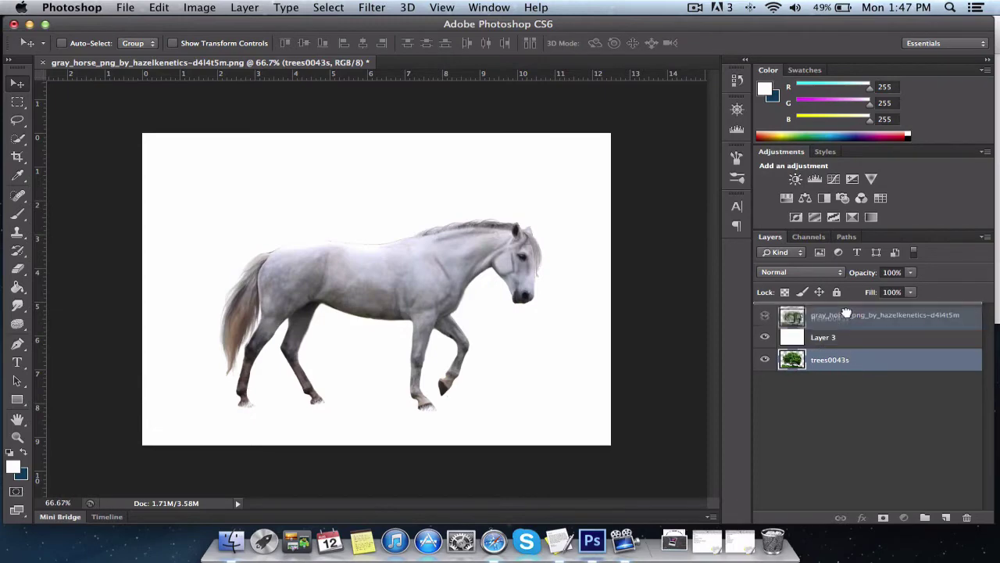
drag(846, 313, 846, 314)
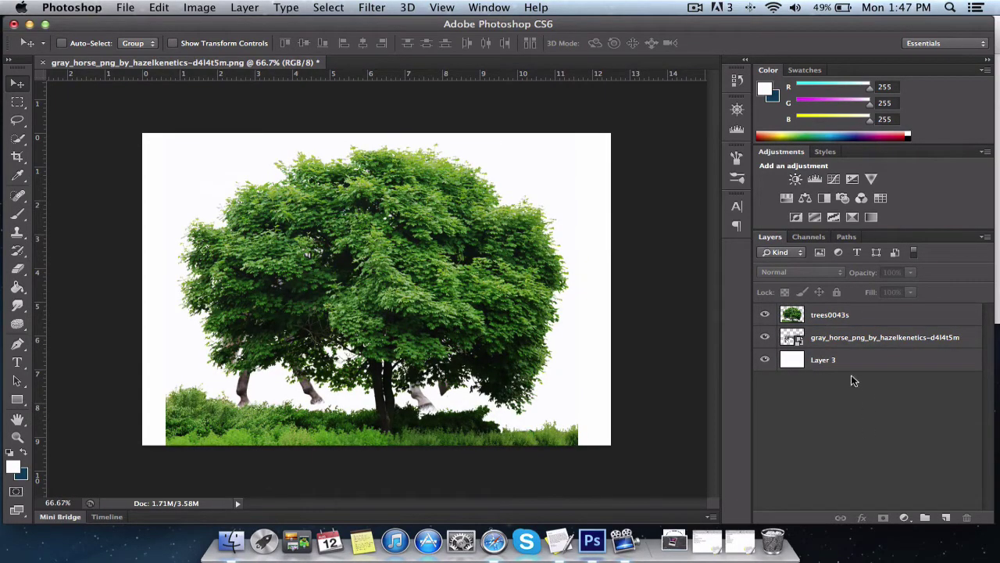
click(835, 315)
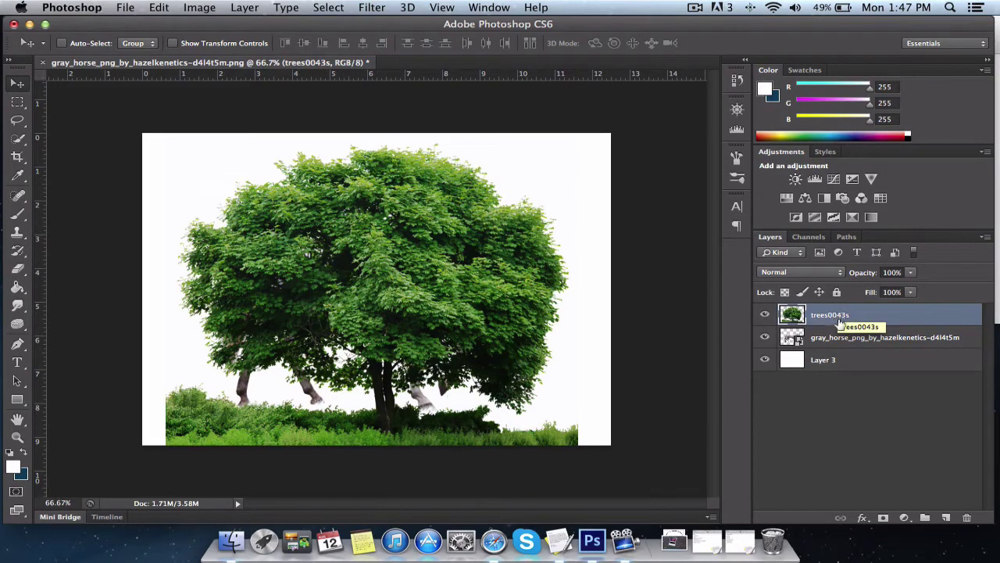
alt+click(831, 328)
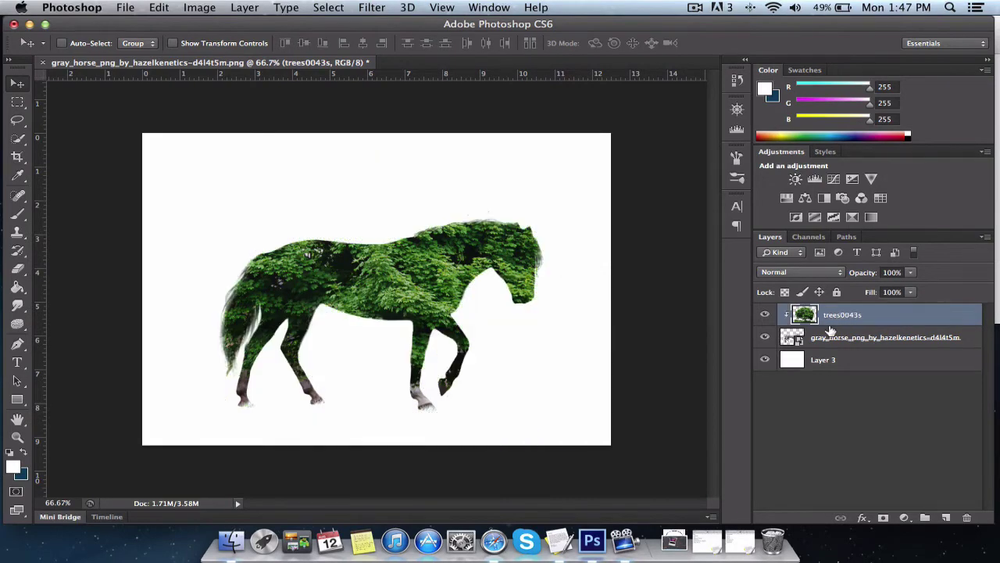
click(820, 379)
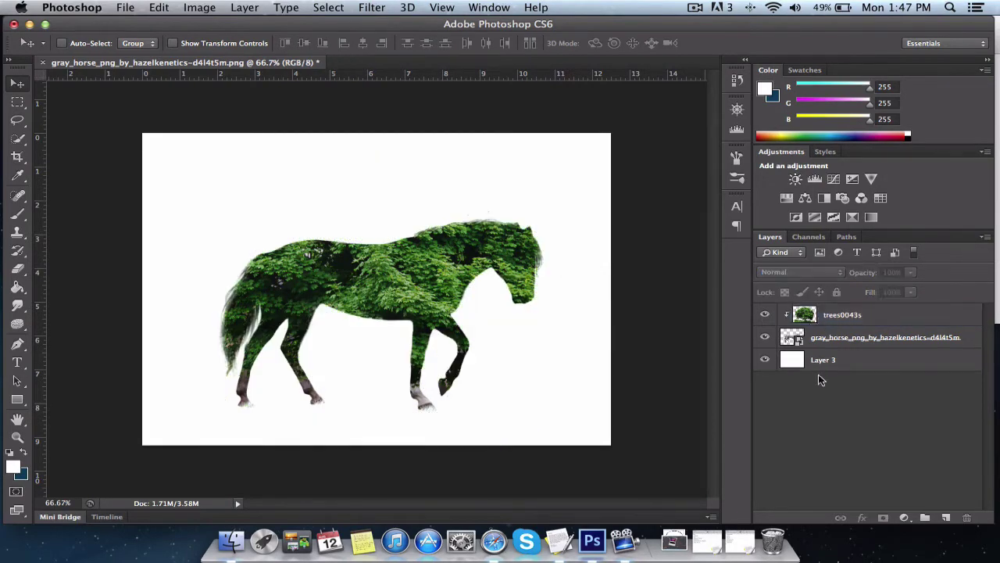
click(832, 317)
Move the tree texture to the horse's rear and set trees opacity to 84%, blend mode Normal.
mouse_move(434, 271)
mouse_down()
mouse_move(263, 336)
mouse_move(256, 322)
mouse_move(347, 335)
mouse_up()
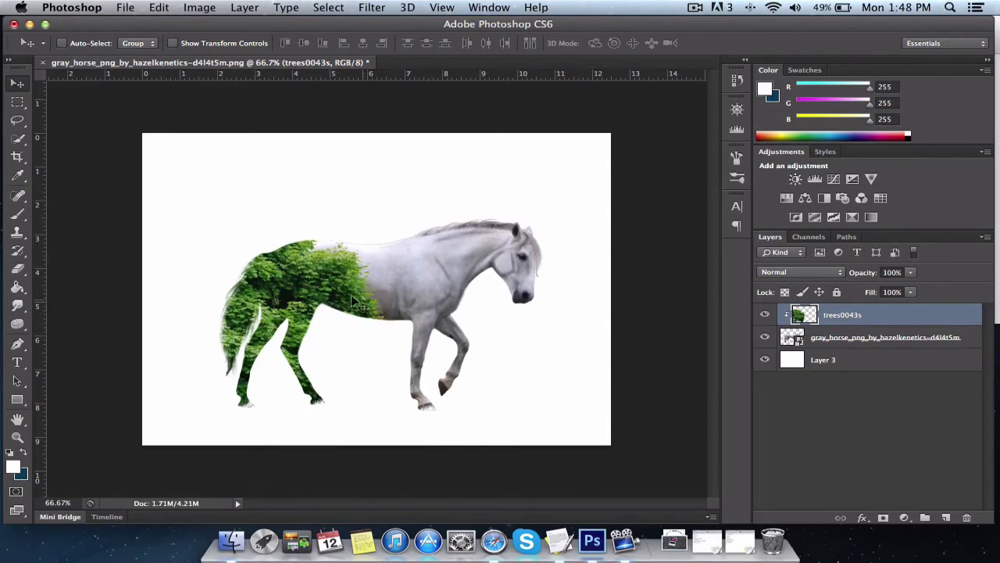
drag(912, 272, 900, 283)
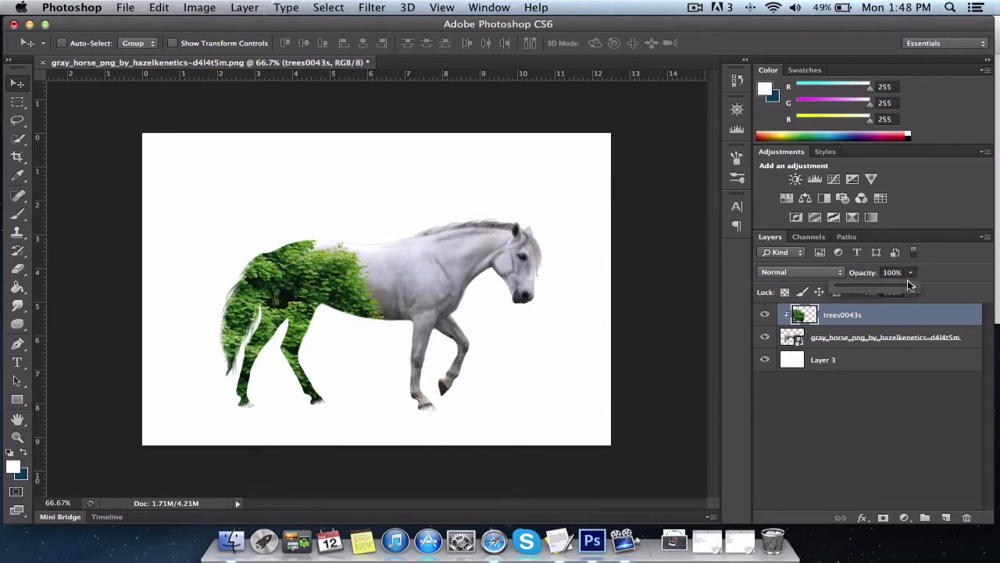
click(817, 279)
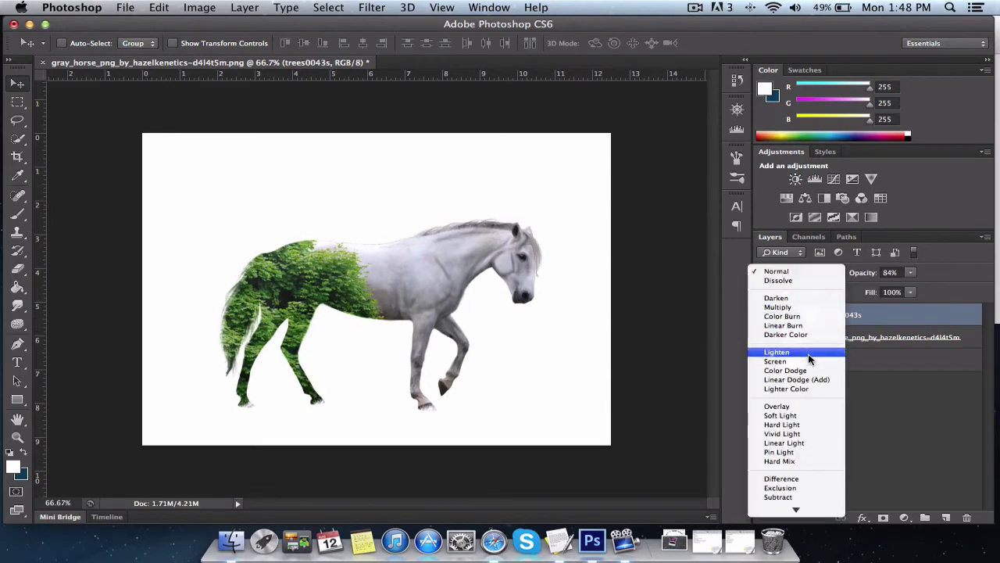
click(867, 425)
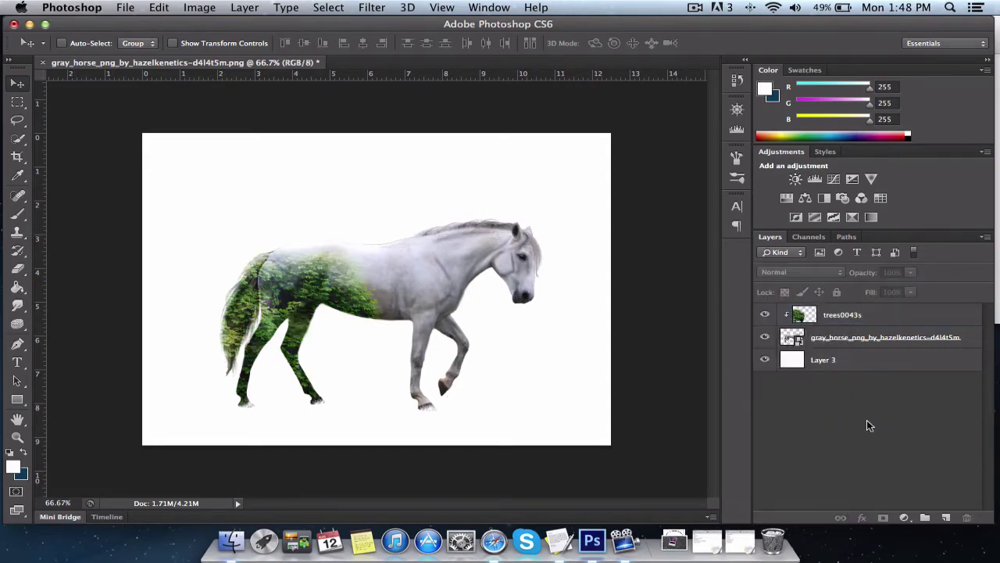
click(853, 315)
click(808, 272)
click(785, 137)
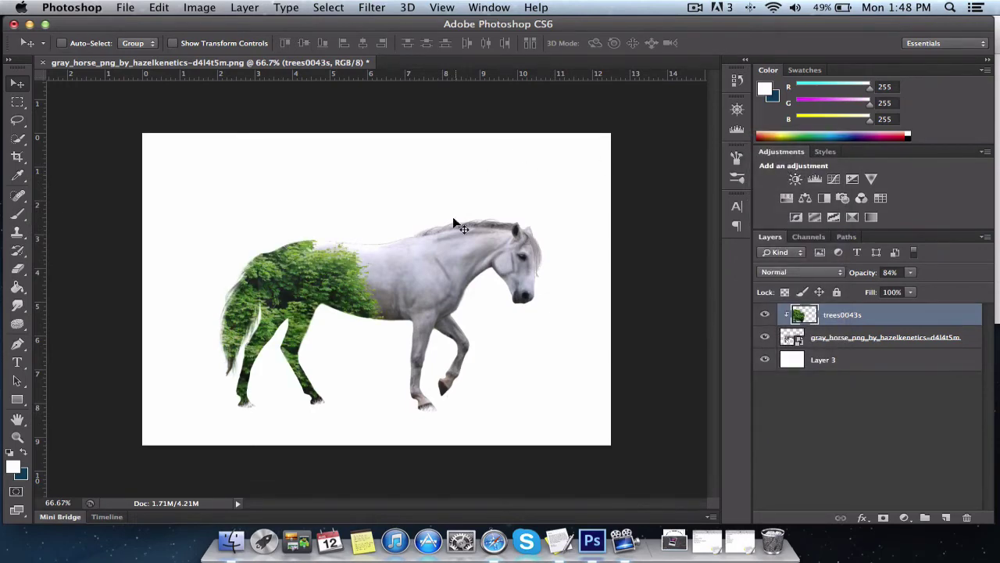
key(e)
mouse_move(305, 383)
mouse_down()
mouse_move(290, 402)
mouse_move(304, 382)
mouse_move(257, 383)
mouse_move(256, 365)
mouse_move(210, 377)
mouse_move(234, 297)
mouse_move(244, 322)
mouse_up()
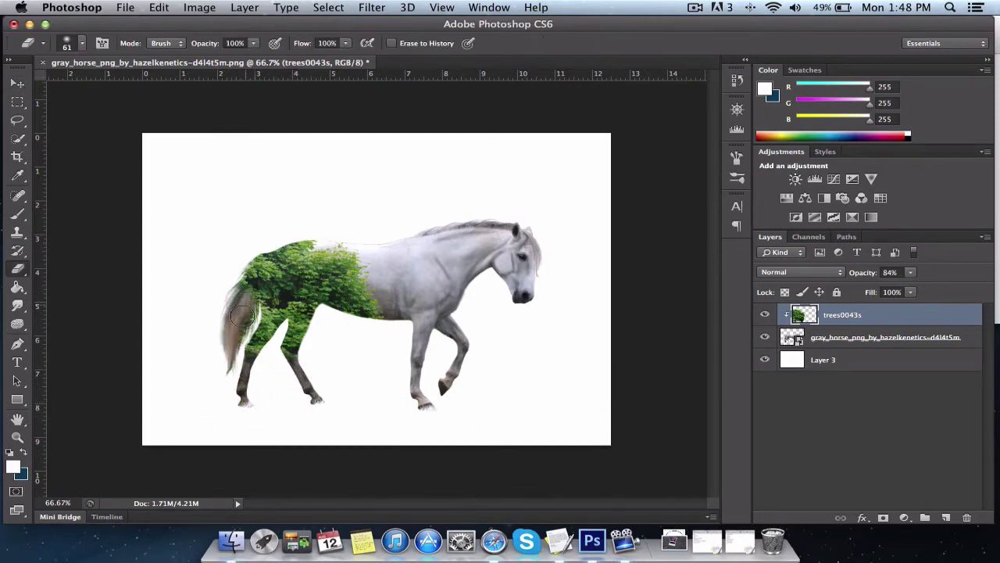
key(ctrl+z)
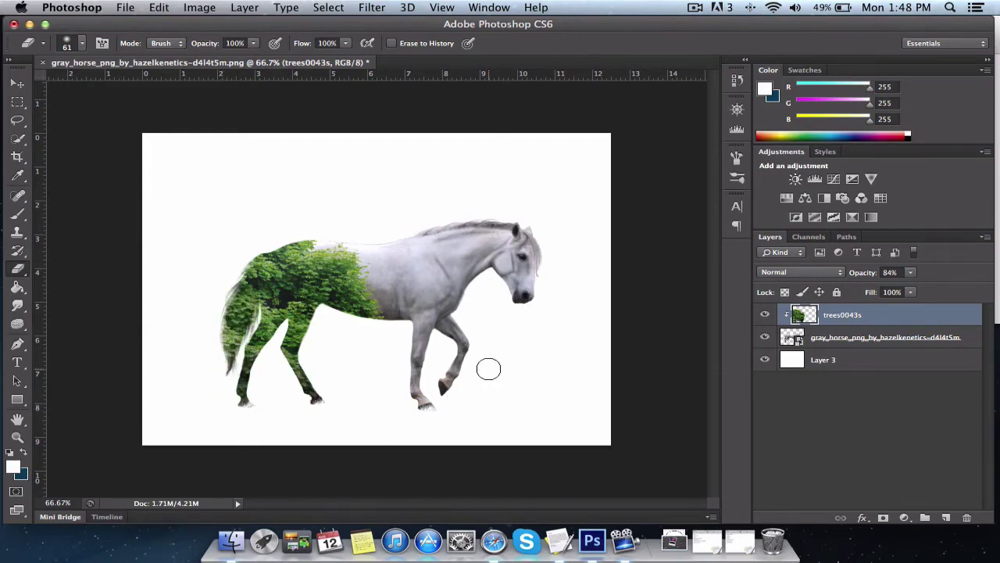
click(843, 388)
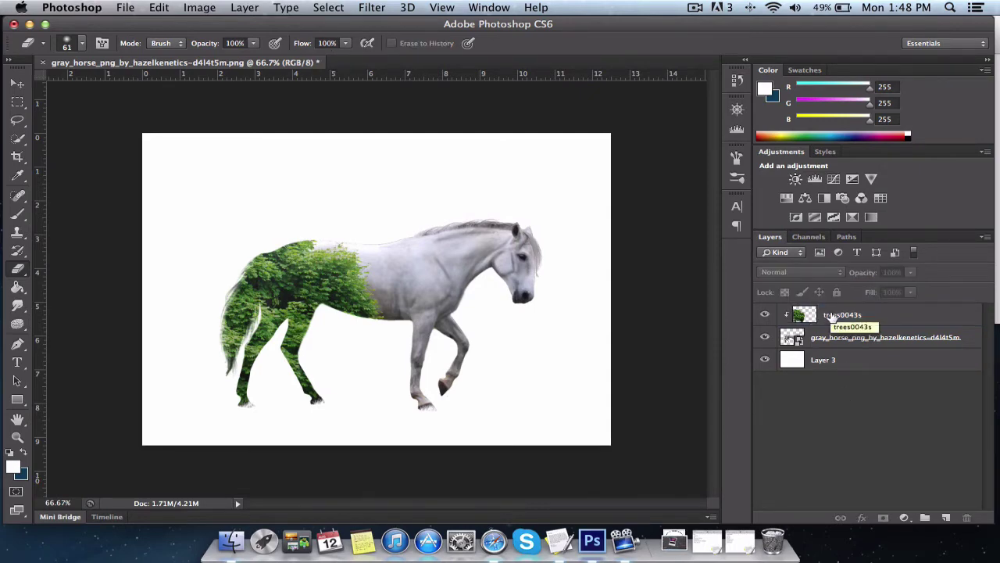
click(891, 315)
Scale the trees layer up about 176% so leaves cover the horse from head to tail.
key(v)
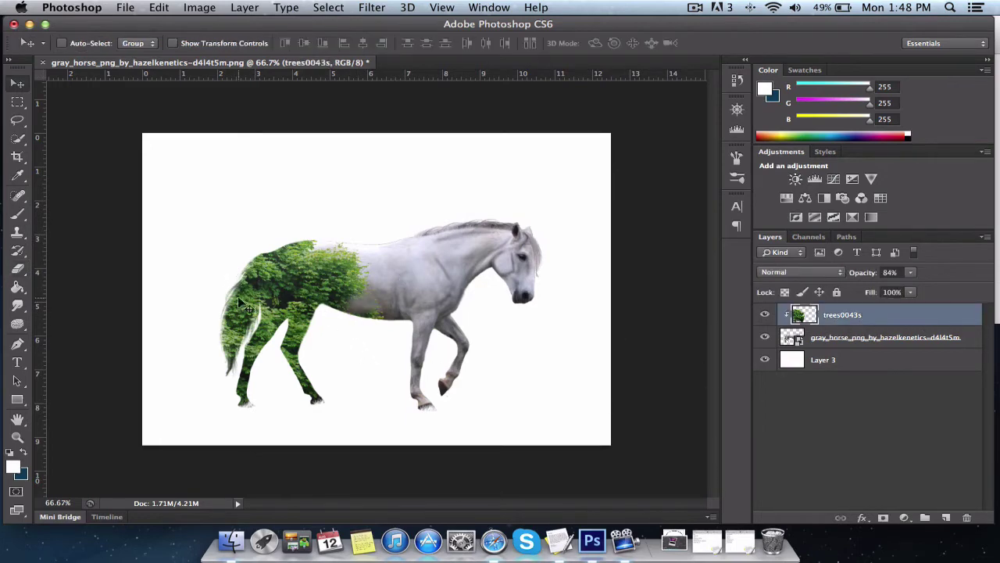
key(ctrl+t)
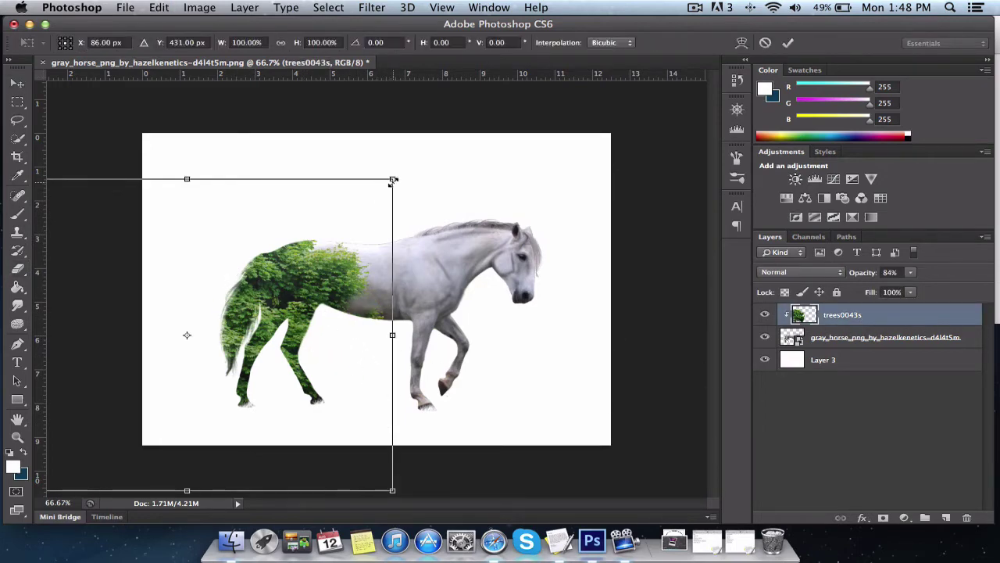
drag(393, 180, 415, 148)
mouse_move(469, 424)
mouse_down()
mouse_move(482, 462)
mouse_move(473, 475)
mouse_up()
key(Return)
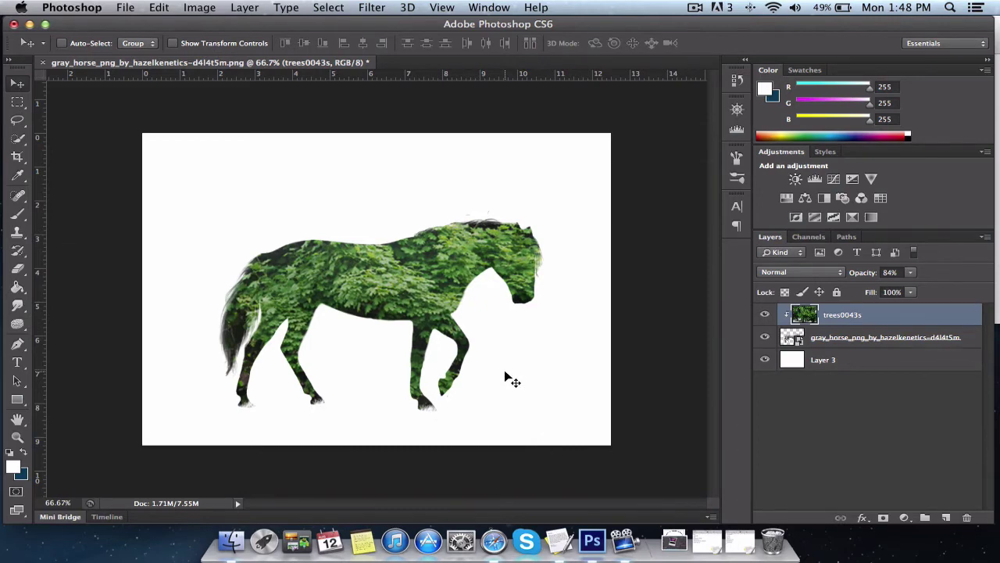
click(837, 383)
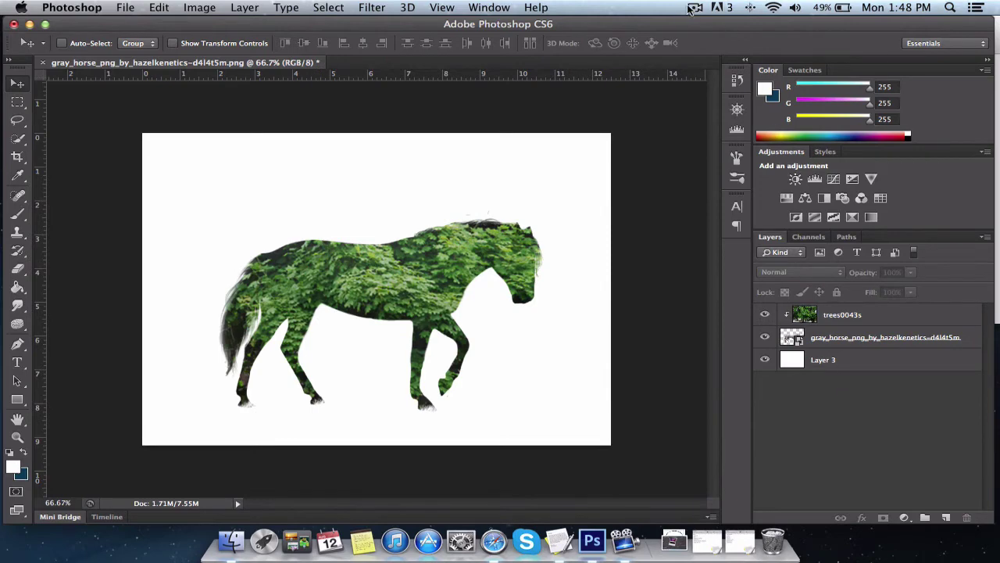
Delete the horse and trees layers, leaving only Layer 3.
click(690, 9)
click(856, 364)
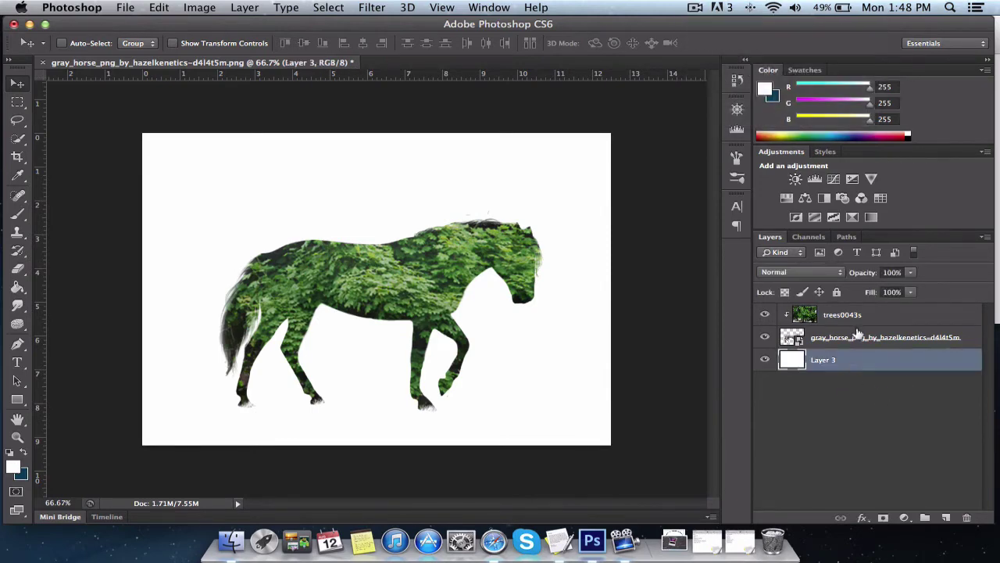
click(860, 346)
shift+click(851, 316)
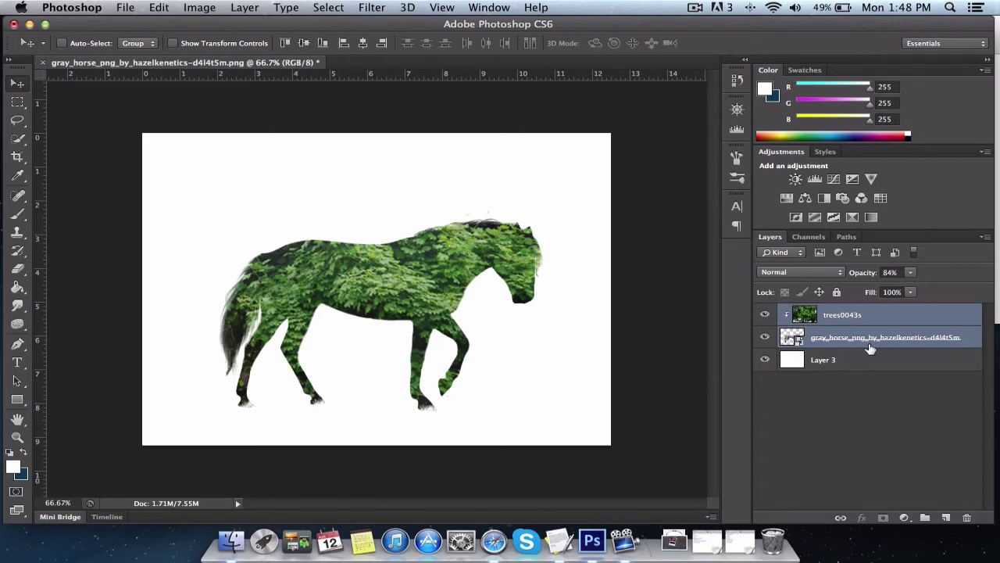
key(Delete)
click(828, 391)
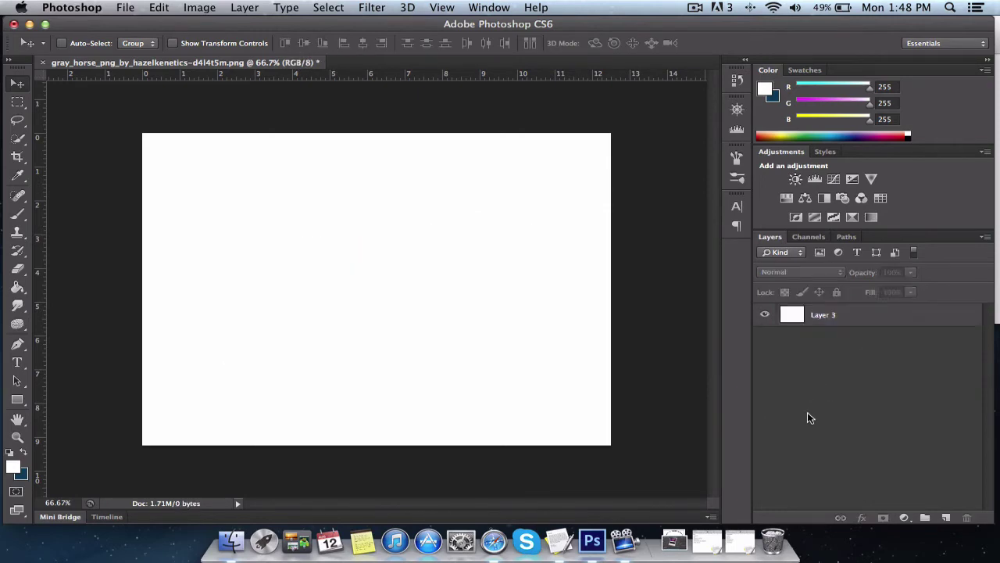
Place the Joker photo onto the canvas as its own layer above Layer 3.
click(188, 520)
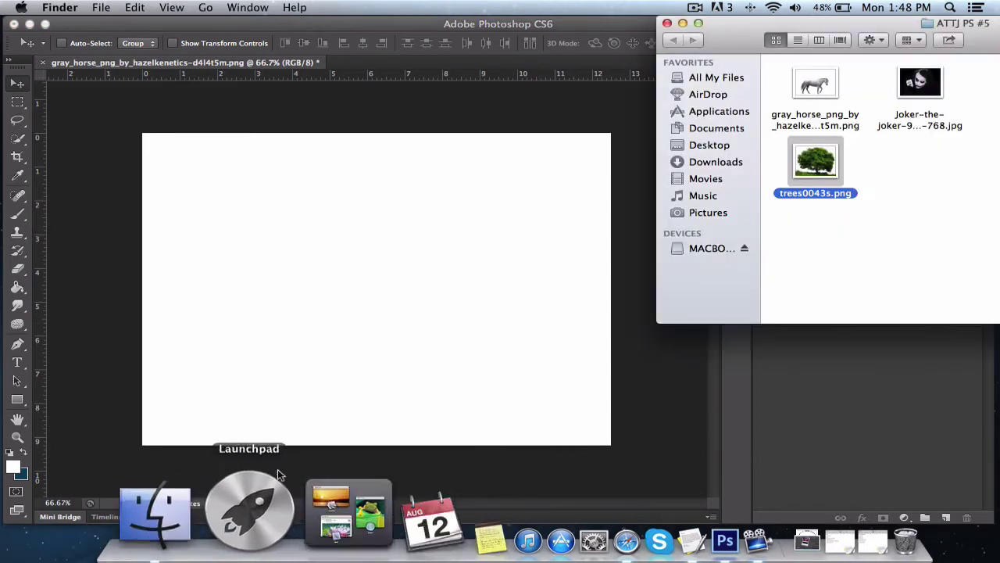
drag(928, 90, 383, 243)
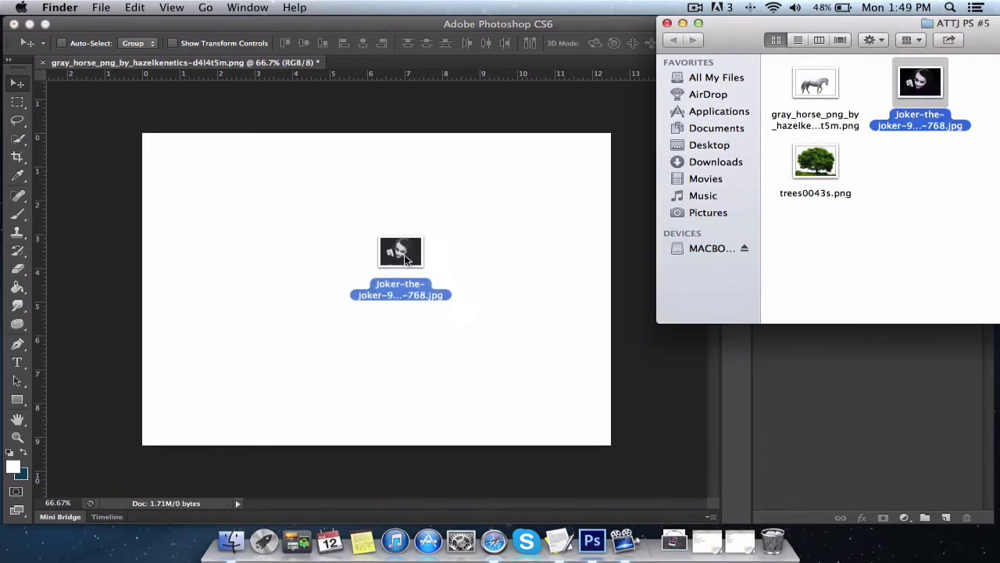
key(Return)
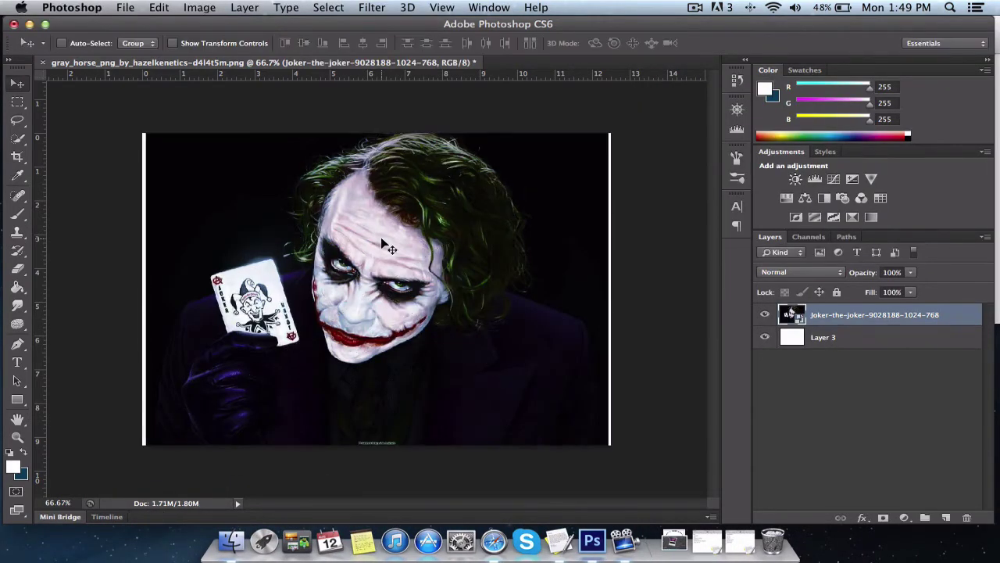
click(859, 416)
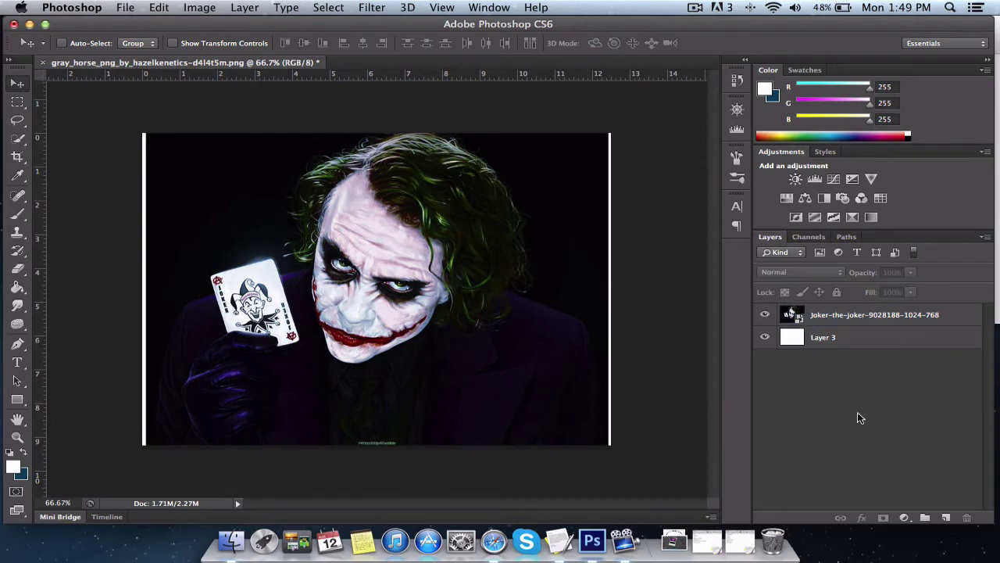
click(223, 534)
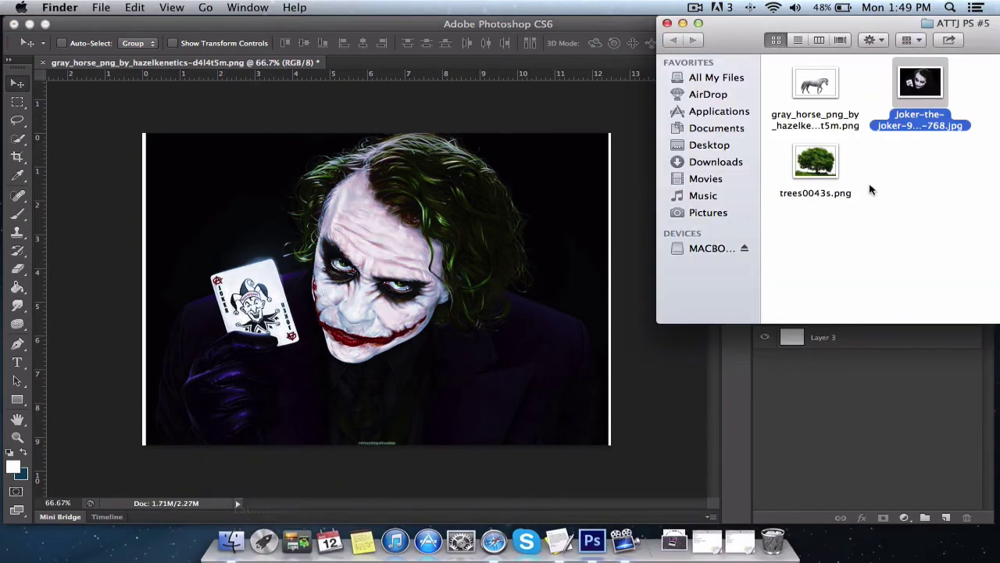
Place a second Joker photo copy on top and hide it.
drag(914, 94, 342, 279)
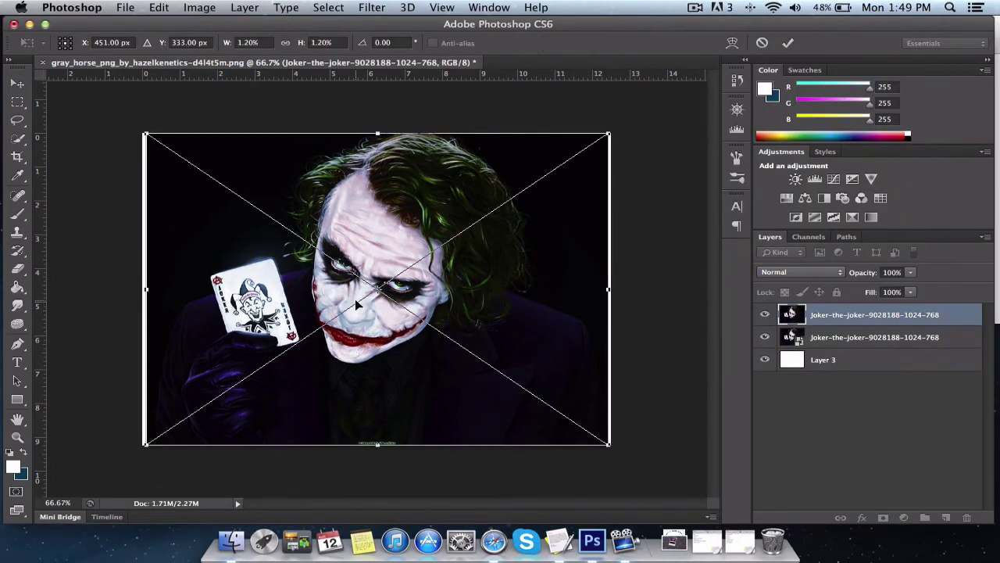
key(Return)
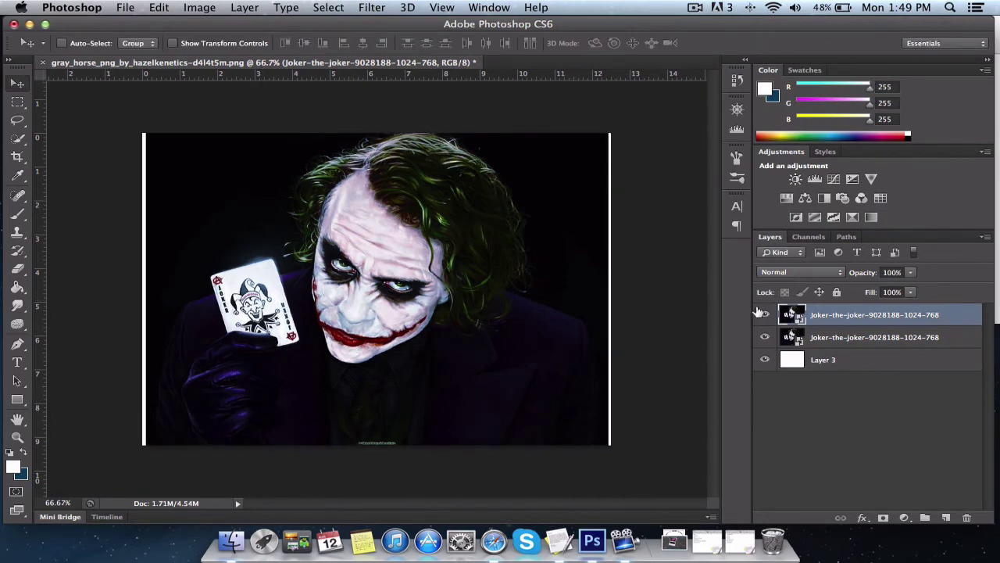
click(763, 313)
click(845, 421)
click(838, 338)
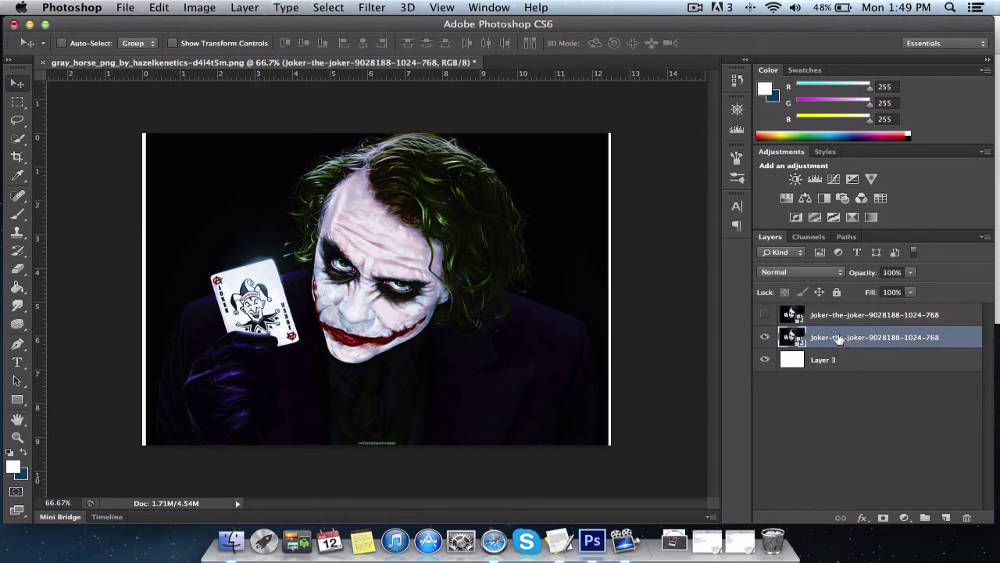
Stamp a white splatter brush over the Joker's face on new Layer 4.
click(945, 517)
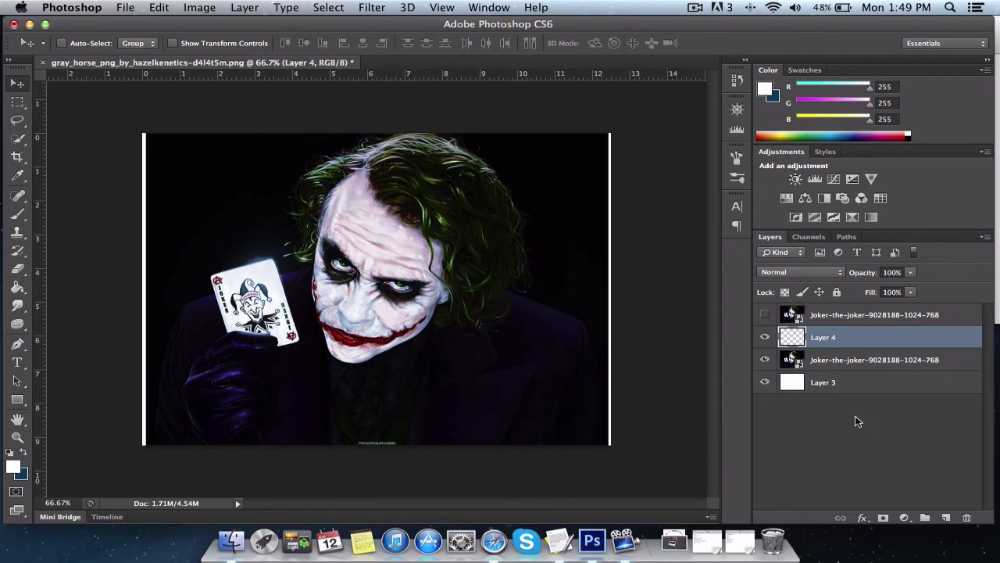
click(17, 214)
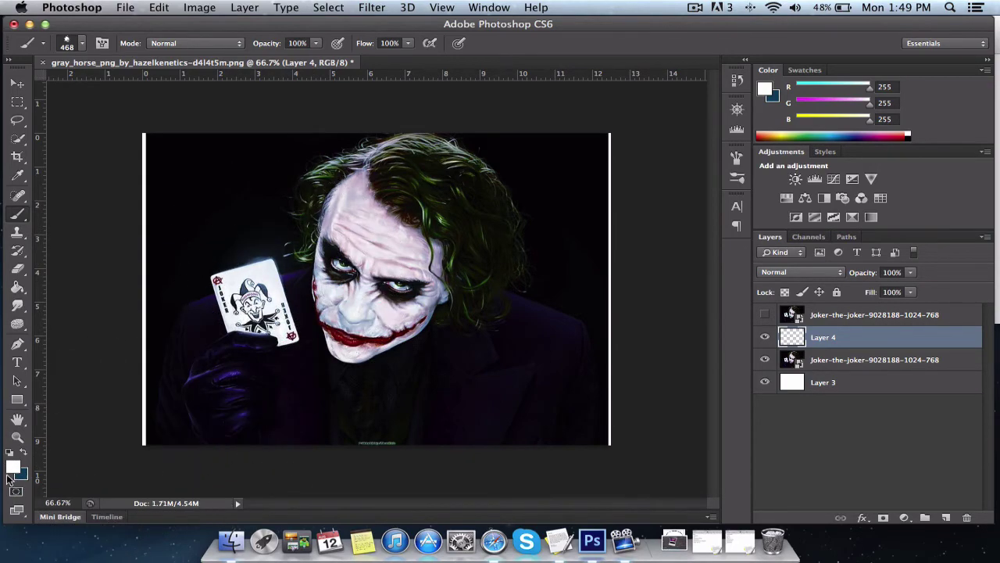
click(426, 269)
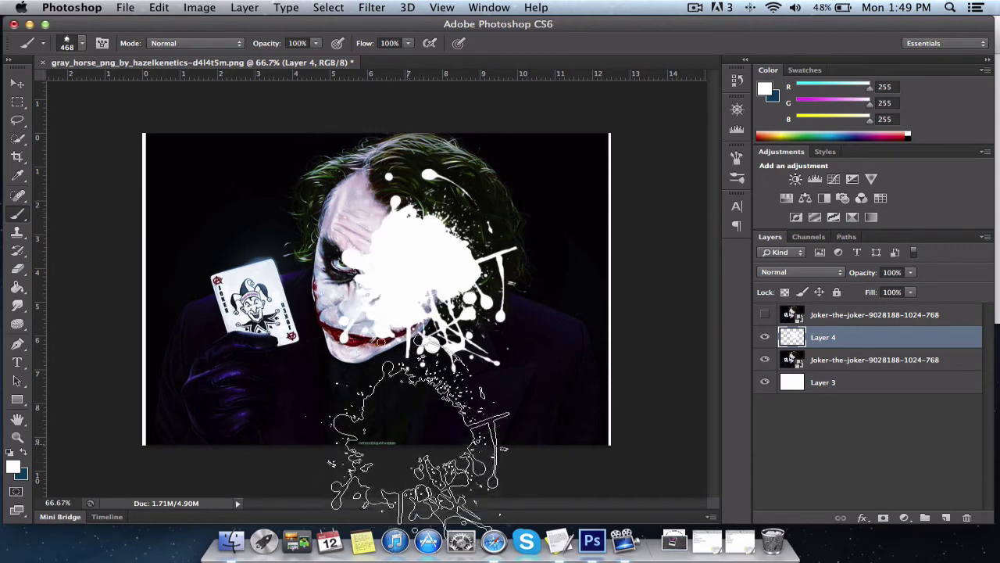
key(v)
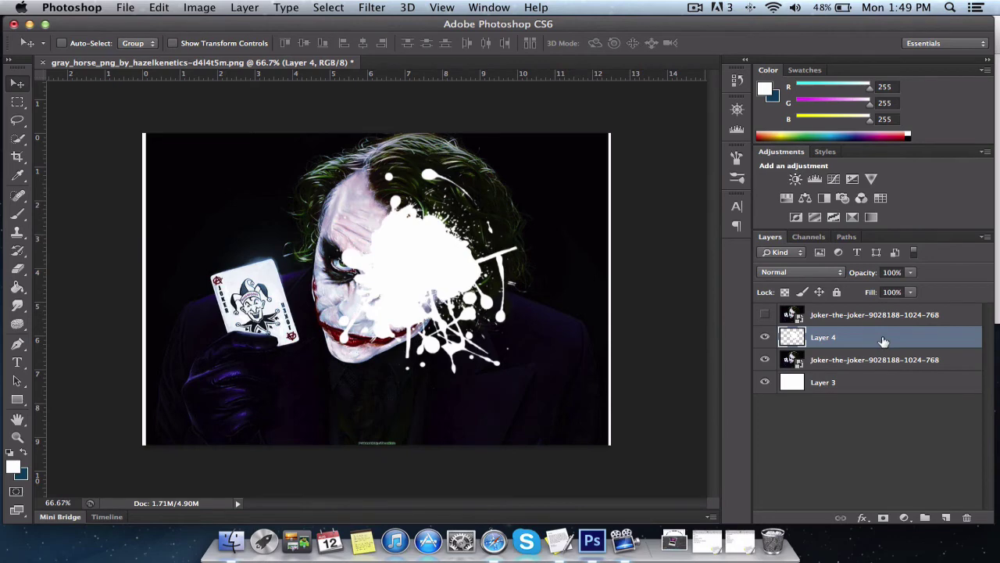
Try clipping Layer 4 and nudge the Joker photo and white splash into alignment.
alt+click(830, 348)
click(825, 362)
drag(368, 377, 446, 386)
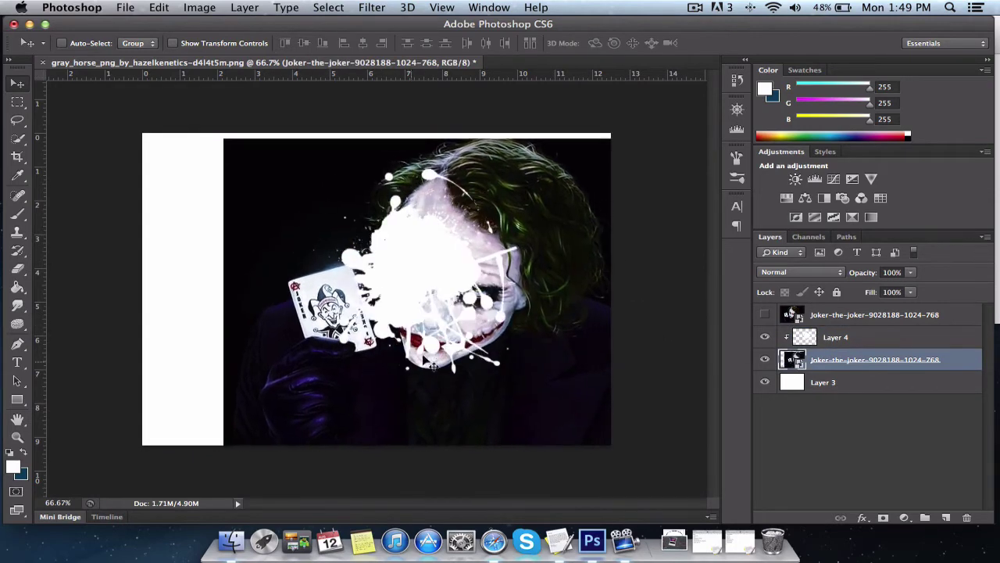
click(828, 337)
mouse_move(410, 301)
mouse_down()
mouse_move(156, 222)
mouse_move(545, 236)
mouse_move(416, 326)
mouse_move(385, 295)
mouse_up()
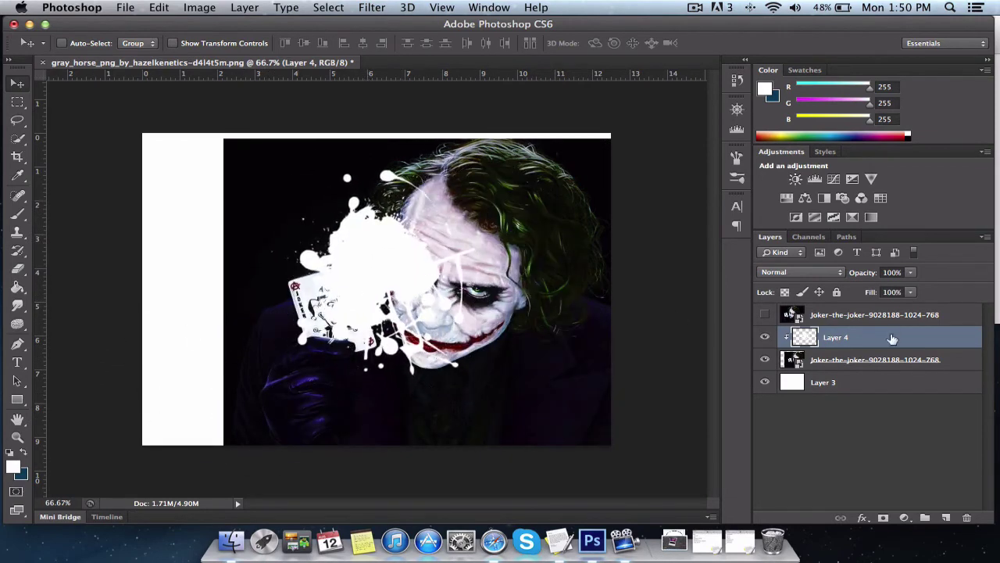
click(876, 361)
drag(569, 379, 509, 374)
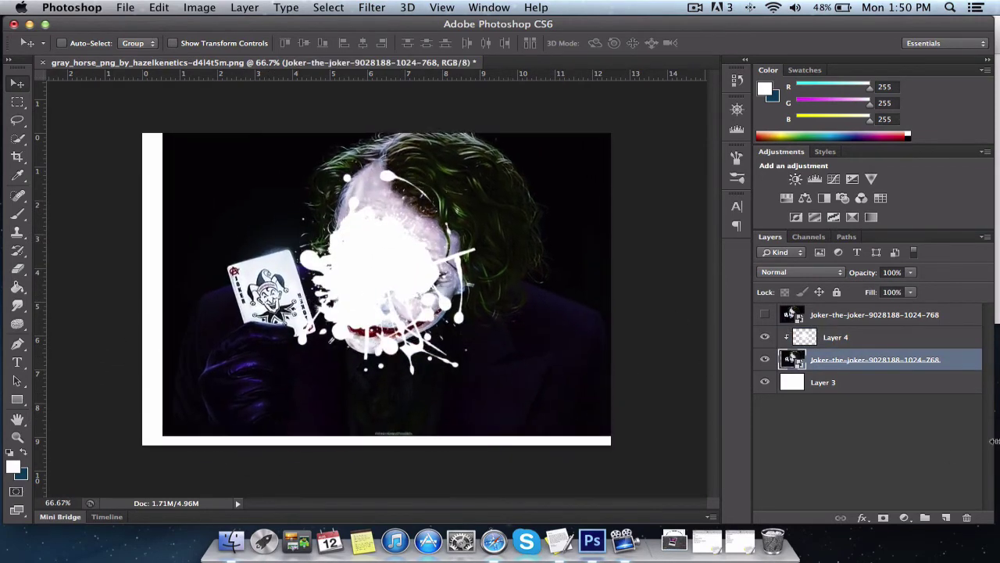
click(972, 440)
Put Layer 4 beneath the Joker layer and clip the Joker photo into the splatter.
drag(881, 359, 869, 438)
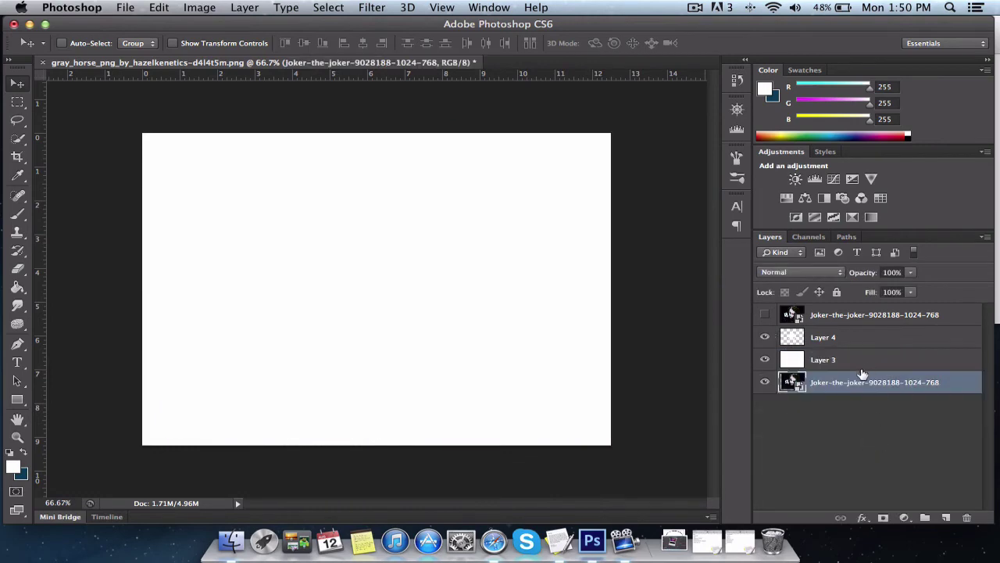
drag(861, 378, 850, 361)
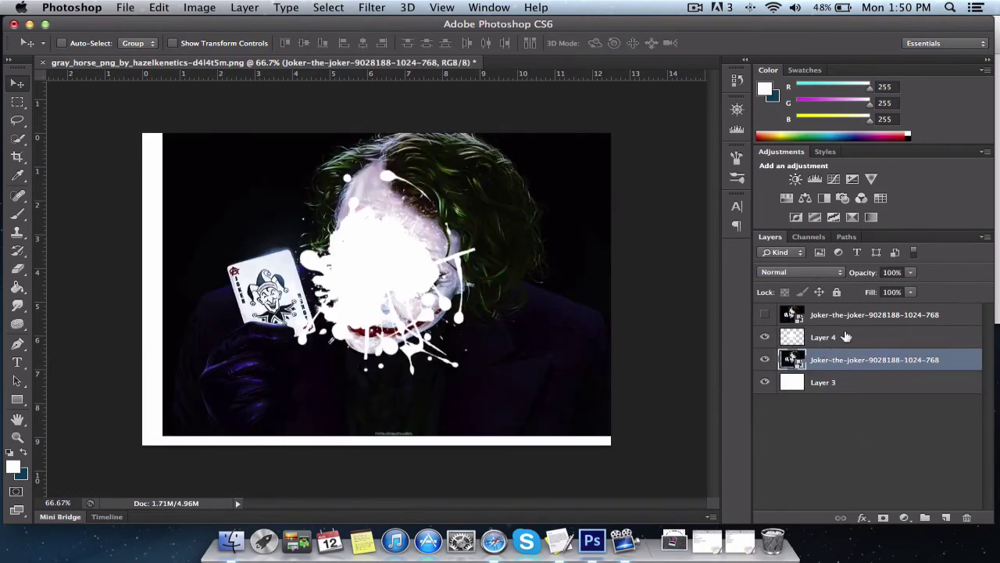
drag(844, 337, 836, 369)
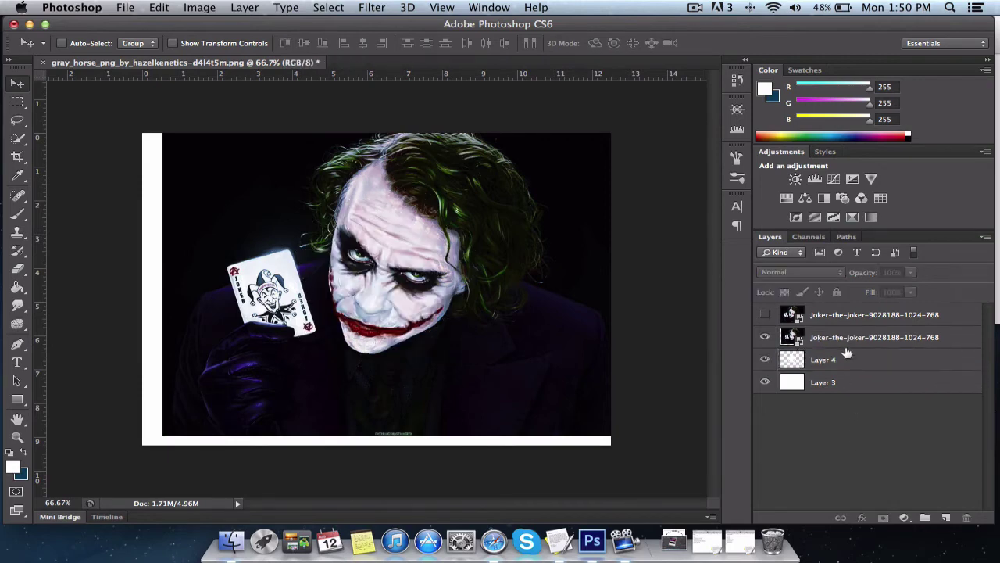
click(846, 339)
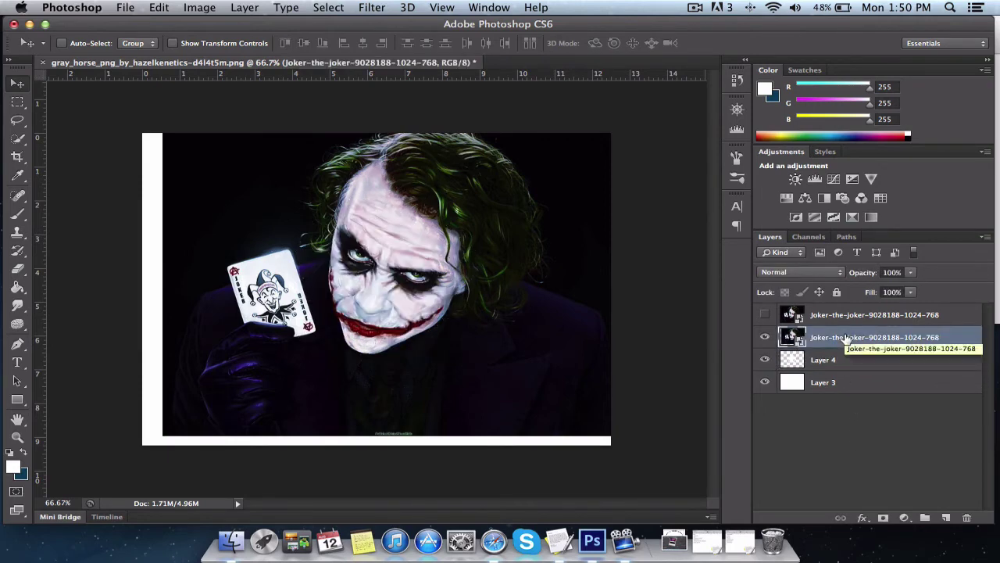
drag(844, 337, 823, 343)
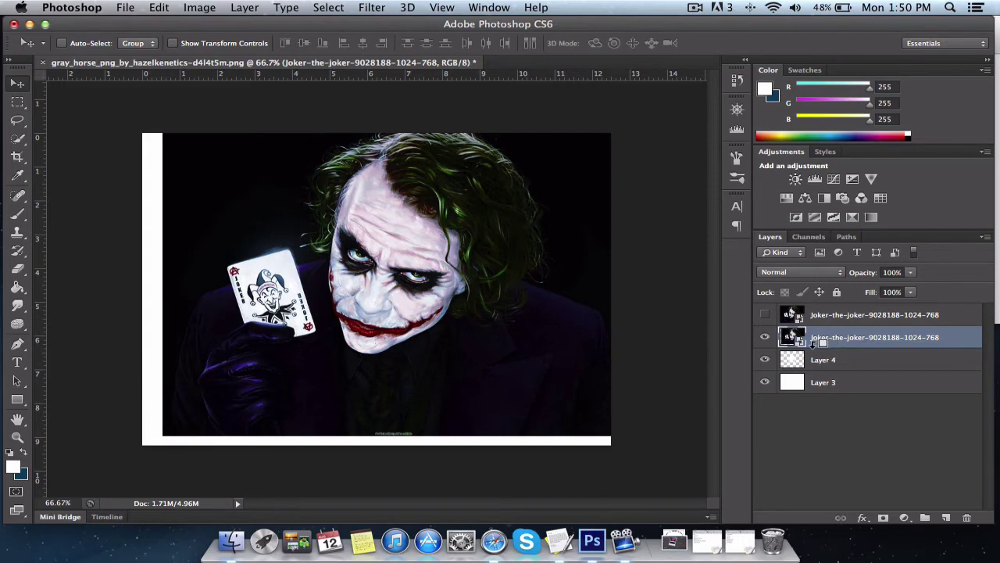
alt+click(813, 342)
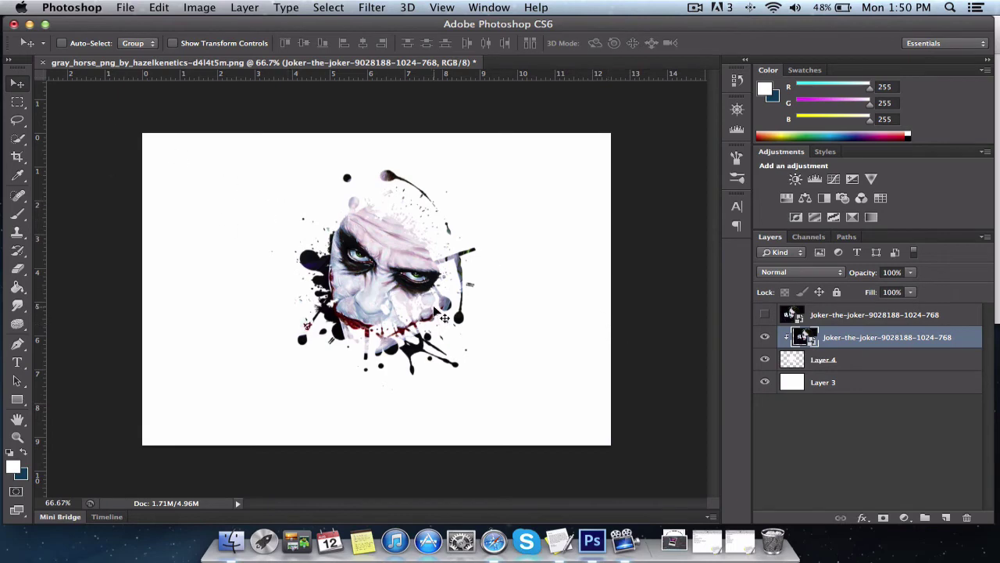
Position the Joker face inside the splatter and move the pair right of canvas center.
mouse_move(399, 289)
mouse_down()
mouse_move(369, 295)
mouse_move(321, 278)
mouse_up()
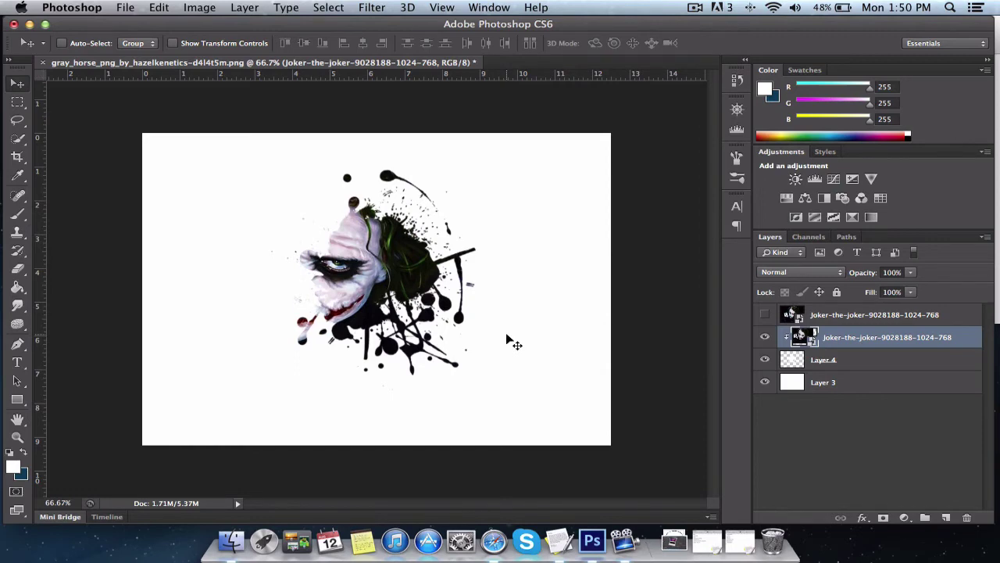
click(848, 411)
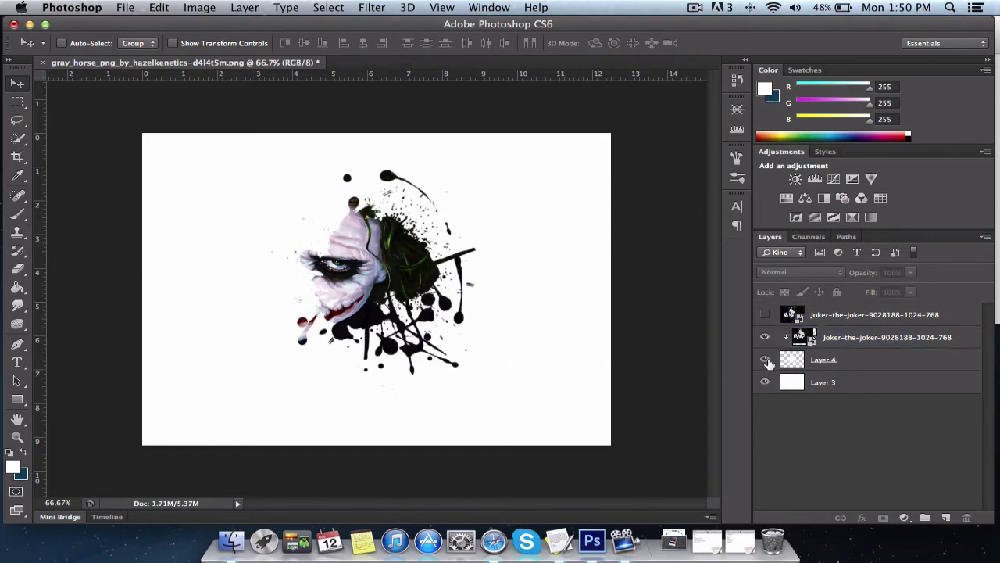
click(855, 337)
drag(343, 283, 347, 288)
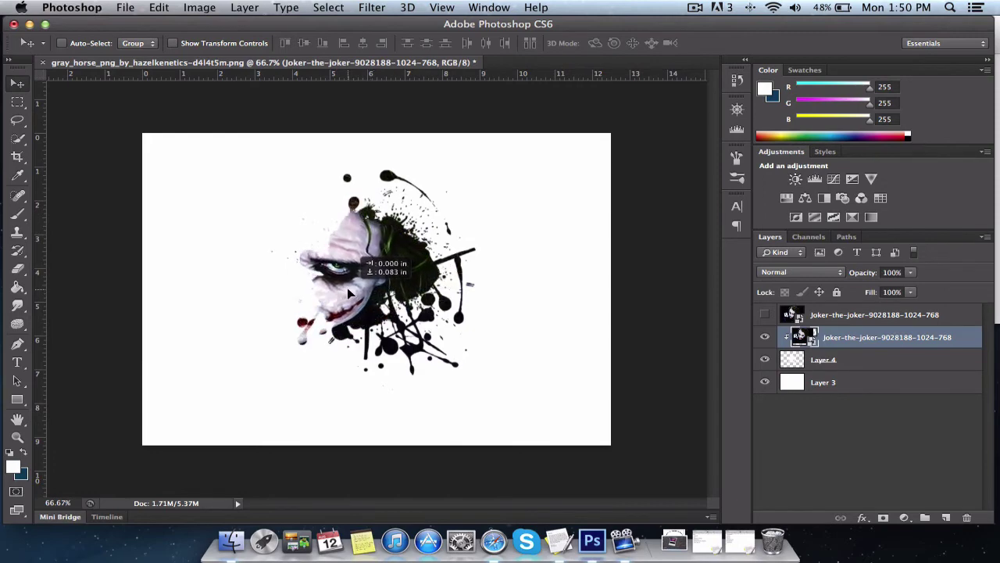
click(850, 359)
mouse_move(407, 307)
mouse_down()
mouse_move(397, 302)
mouse_move(419, 301)
mouse_move(431, 283)
mouse_up()
shift+click(852, 337)
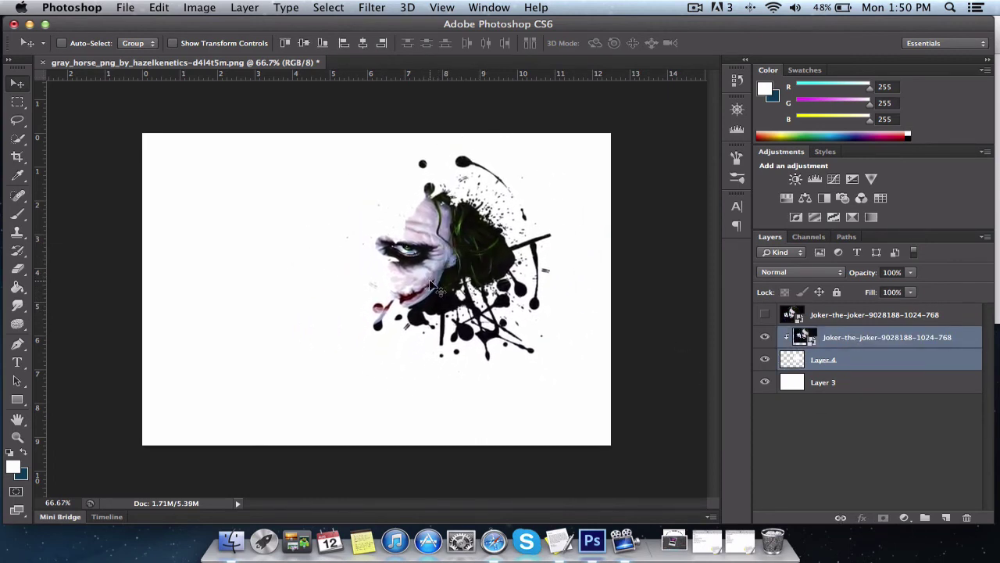
click(885, 460)
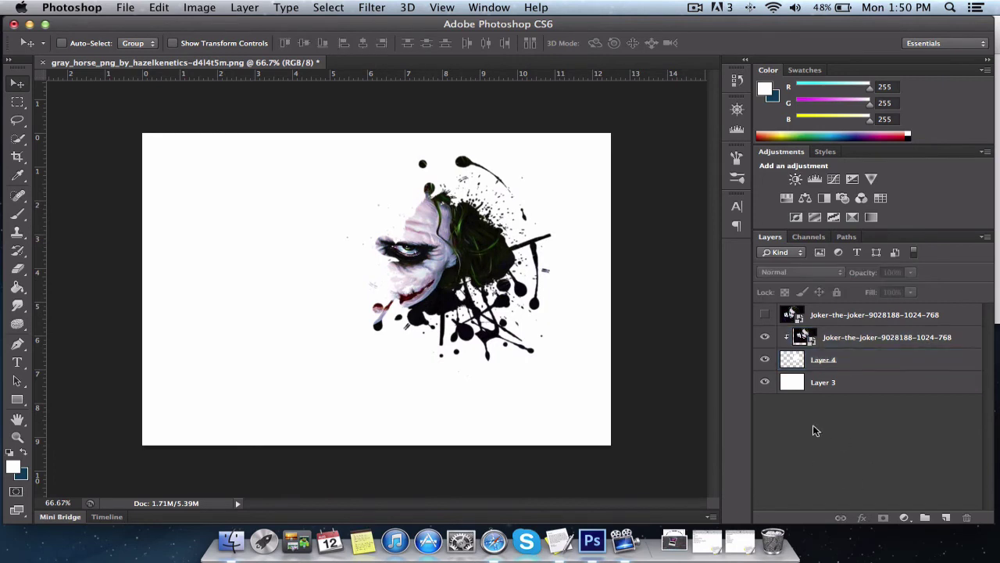
click(843, 316)
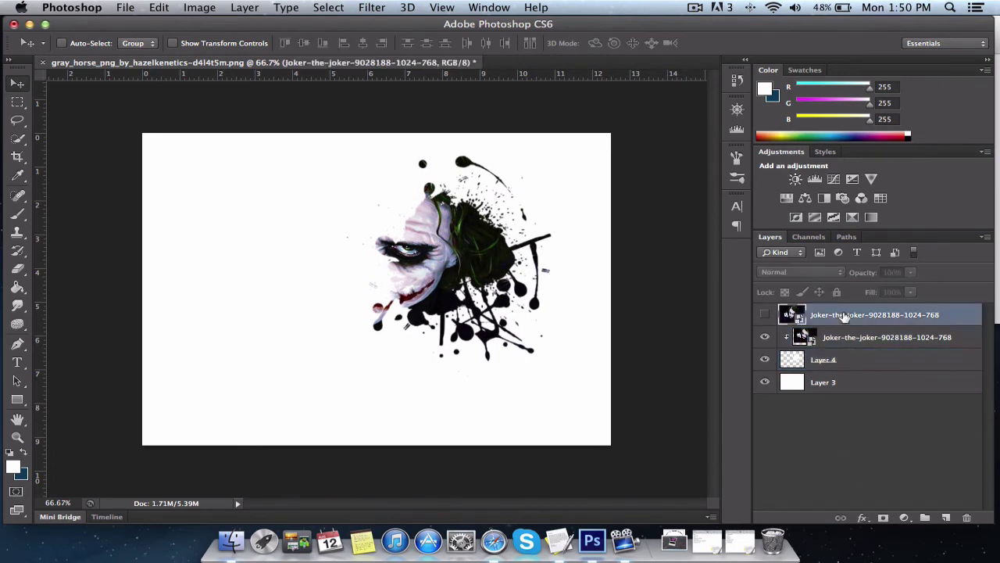
Show the top Joker copy, stamp a white splatter on new Layer 5, and stack the Joker above it.
click(764, 314)
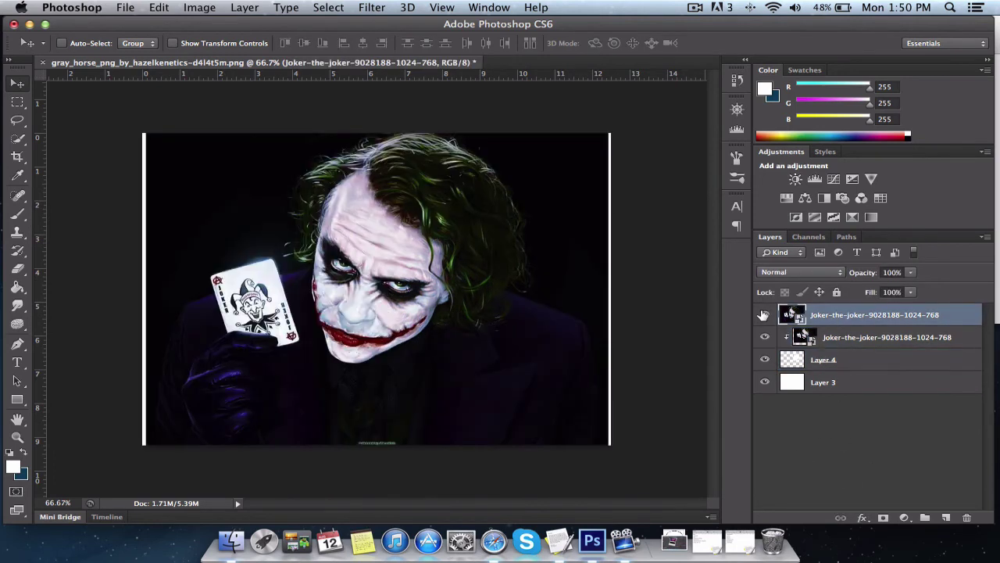
click(945, 518)
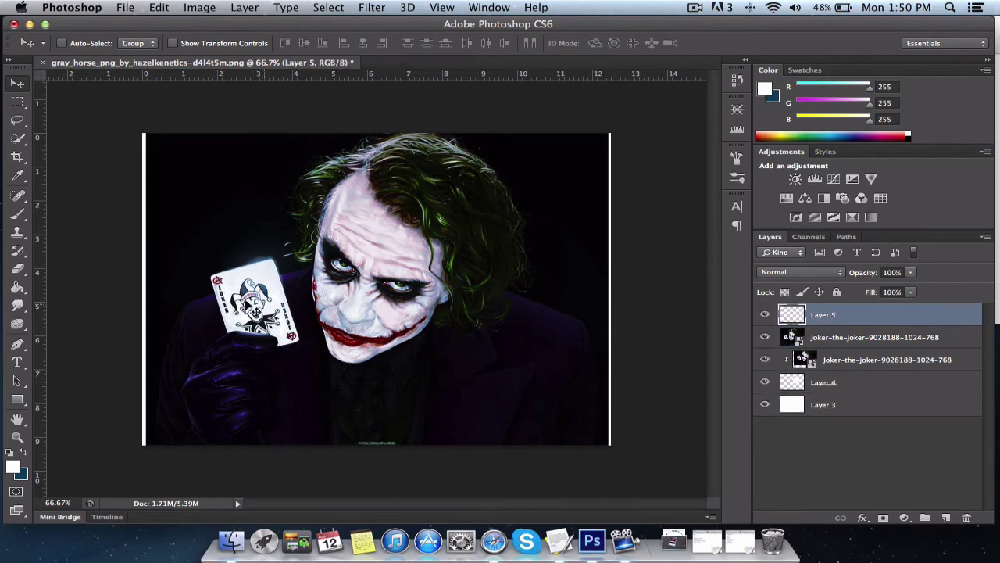
click(17, 213)
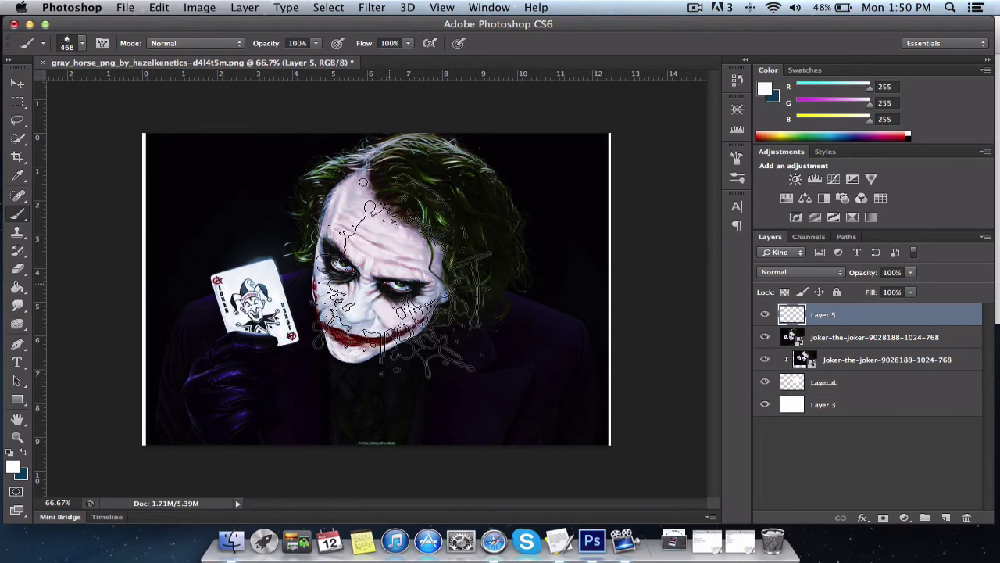
click(391, 274)
click(17, 83)
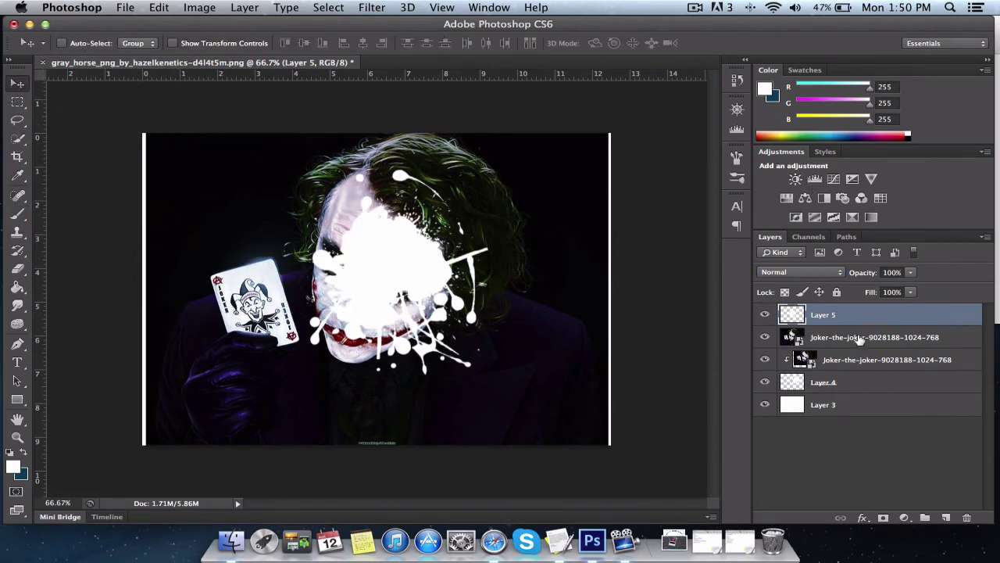
drag(859, 340, 858, 308)
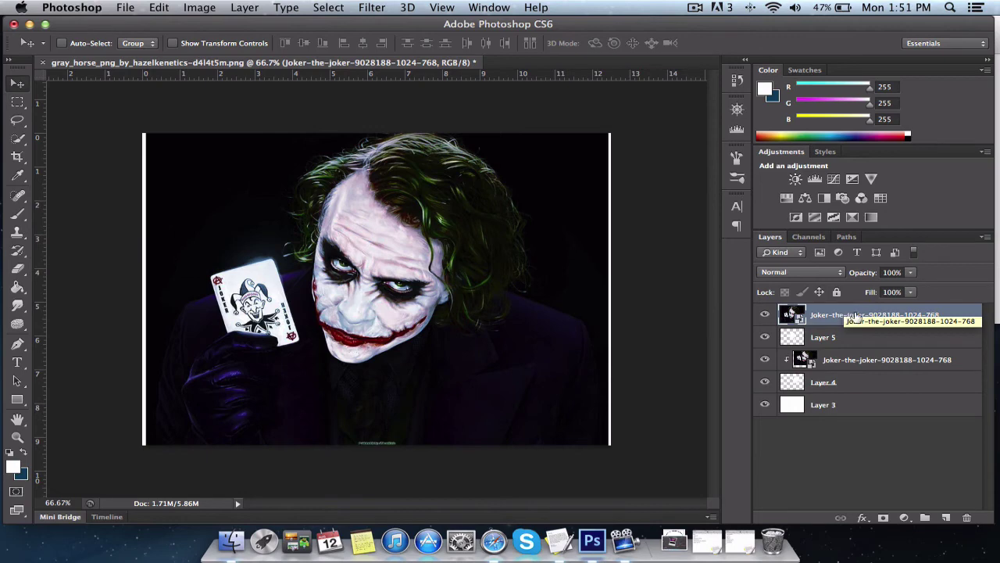
Clip the top Joker copy into Layer 5's splatter and move the pair up and left.
drag(857, 320, 821, 322)
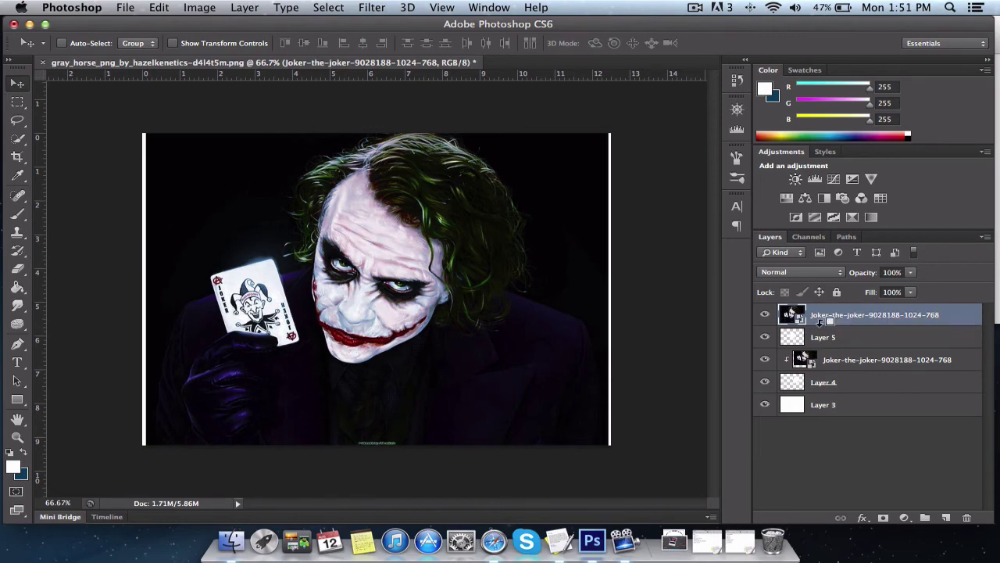
alt+click(820, 327)
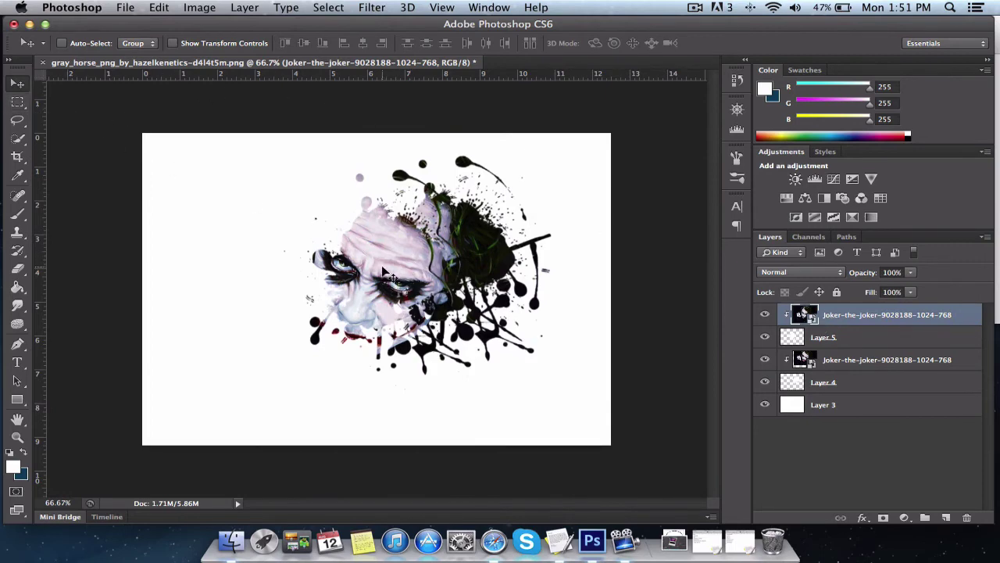
mouse_move(391, 269)
mouse_down()
mouse_move(436, 289)
mouse_move(416, 278)
mouse_up()
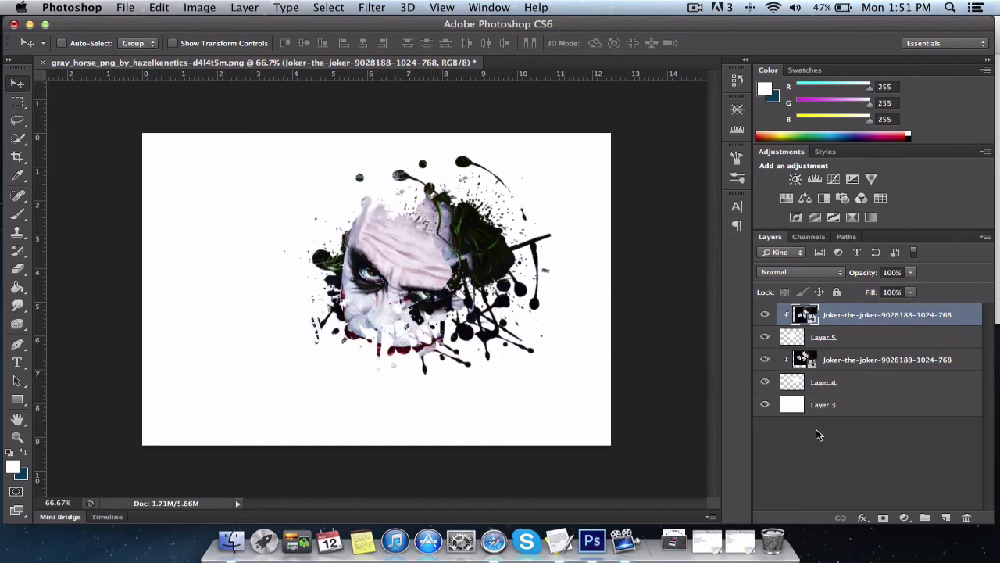
click(860, 336)
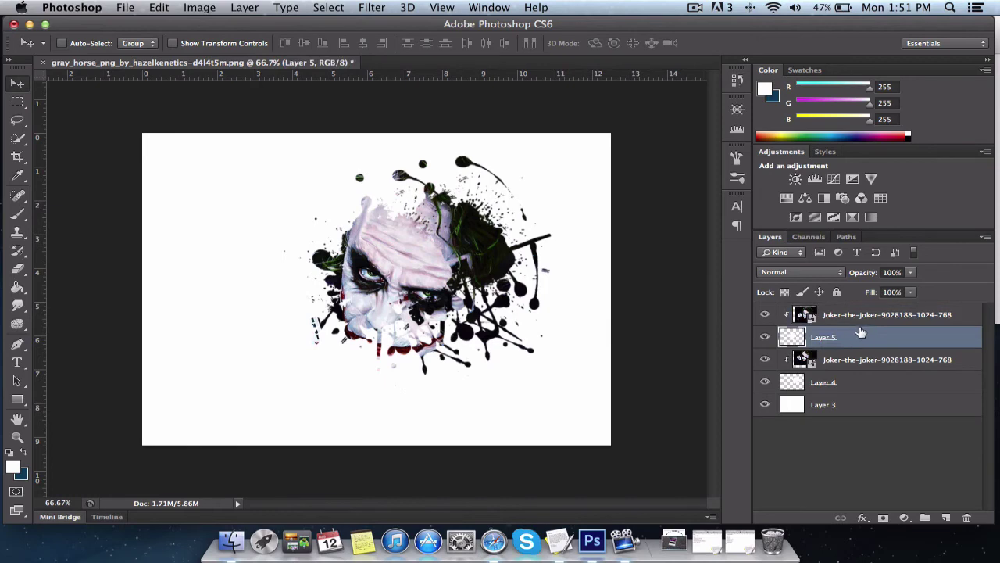
shift+click(859, 315)
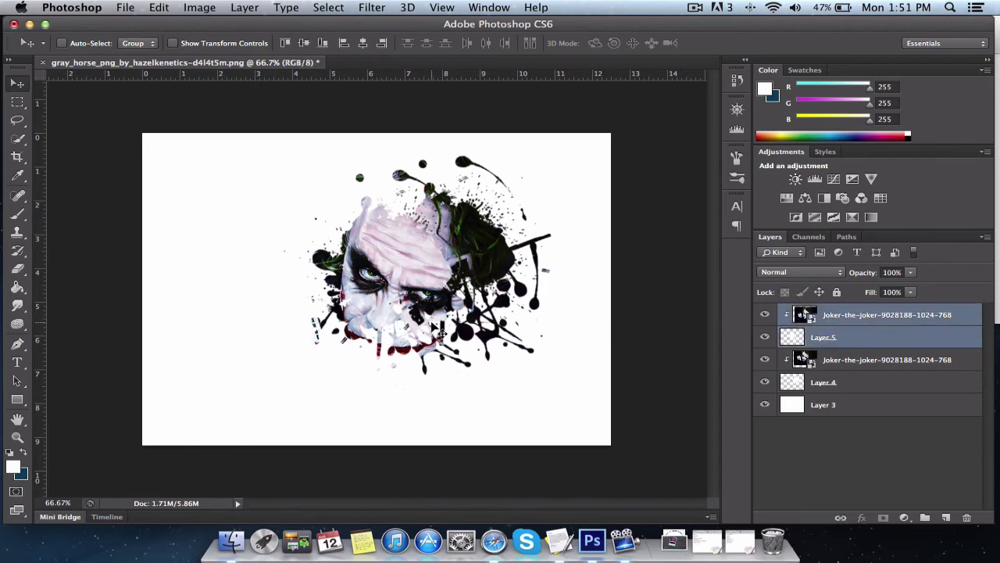
mouse_move(434, 325)
mouse_down()
mouse_move(354, 275)
mouse_move(367, 278)
mouse_up()
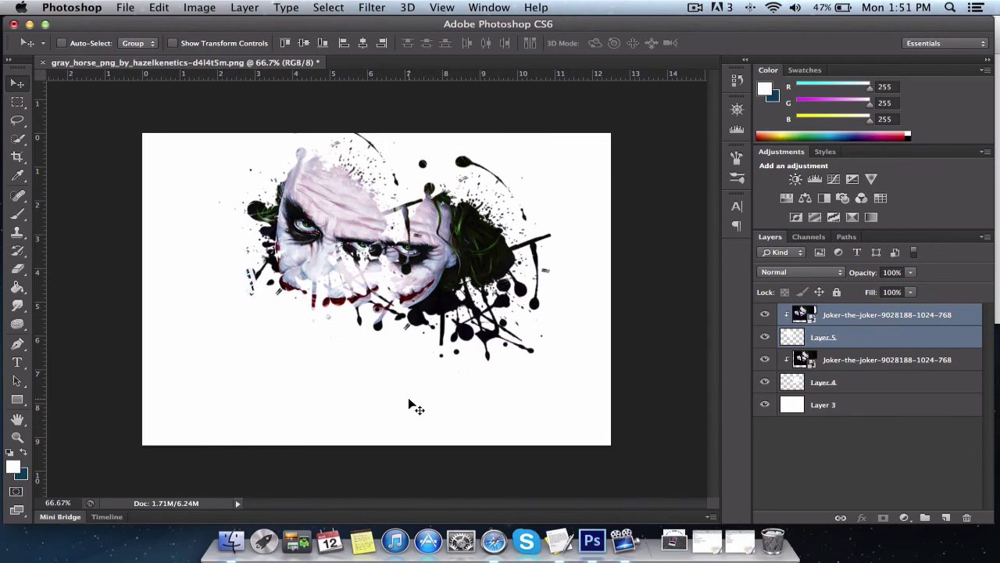
Fine-tune the Joker face in its splatter and shift the pair further left to overlap the first.
click(865, 316)
mouse_move(342, 272)
mouse_down()
mouse_move(385, 279)
mouse_move(361, 273)
mouse_up()
mouse_move(374, 307)
mouse_down()
mouse_move(372, 291)
mouse_move(386, 288)
mouse_up()
click(857, 339)
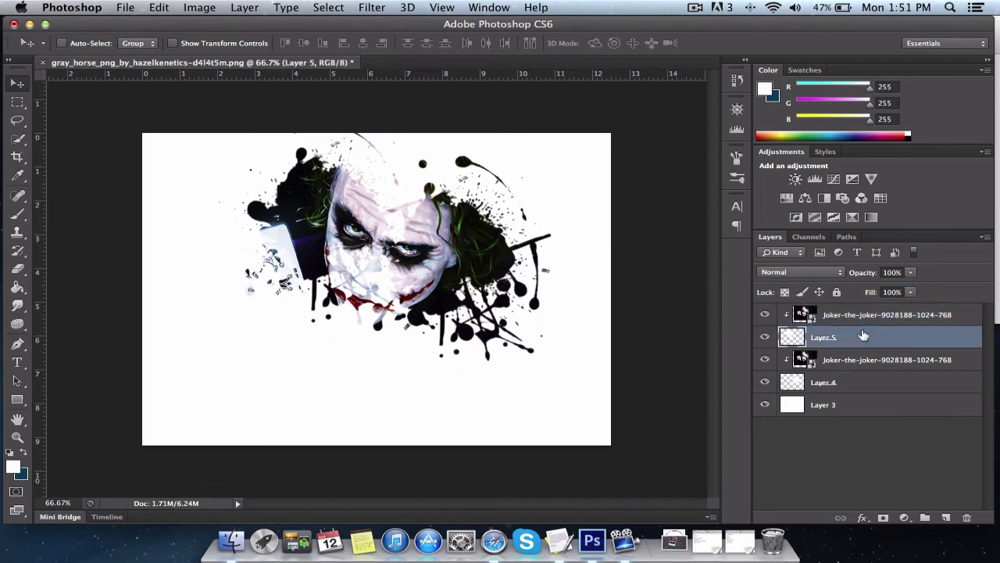
shift+click(861, 319)
mouse_move(314, 267)
mouse_down()
mouse_move(290, 270)
mouse_move(307, 269)
mouse_move(322, 301)
mouse_up()
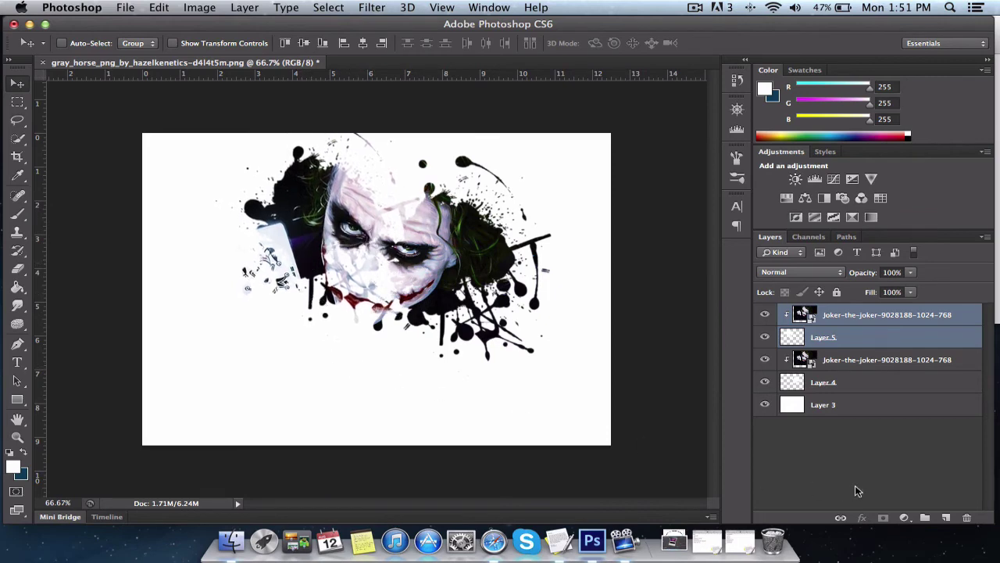
click(869, 464)
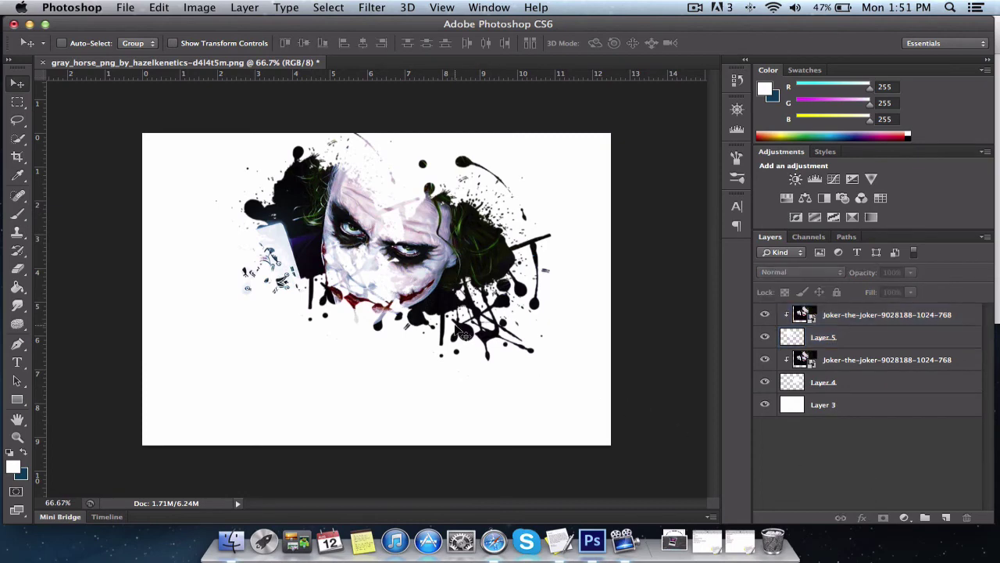
click(695, 7)
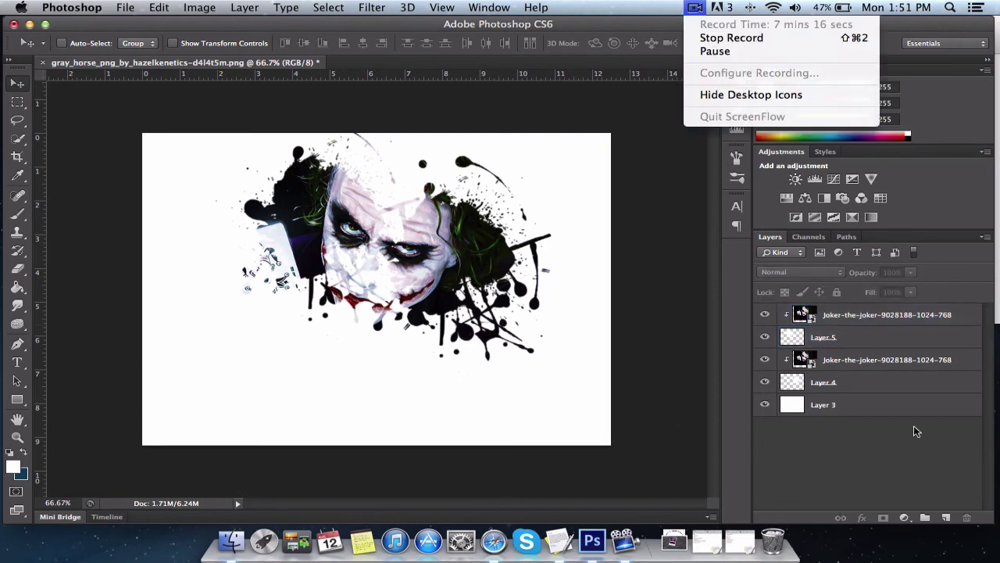
click(667, 425)
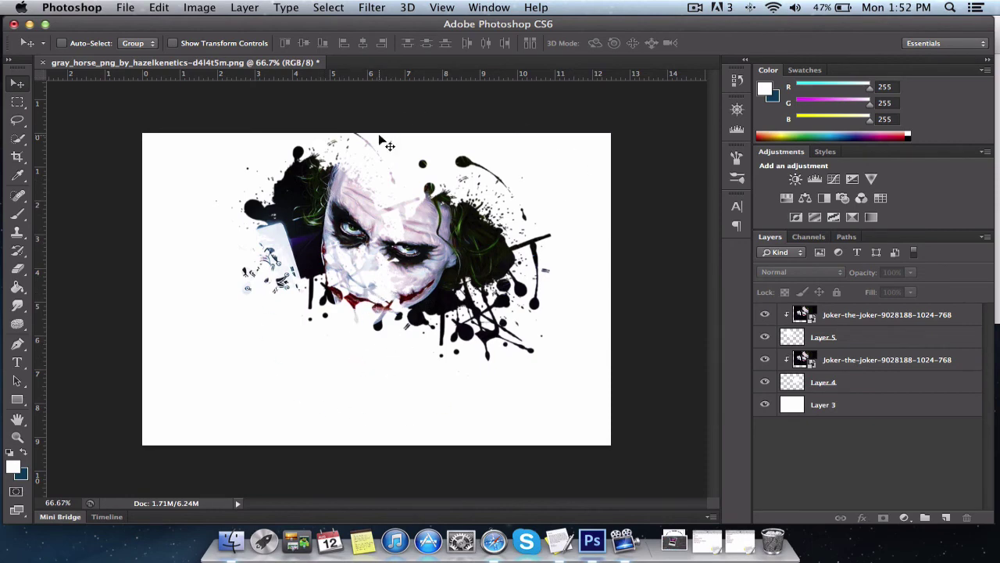
click(874, 384)
Move all four artwork layers left and down and rotate them slightly counterclockwise.
shift+click(867, 315)
drag(540, 394, 508, 439)
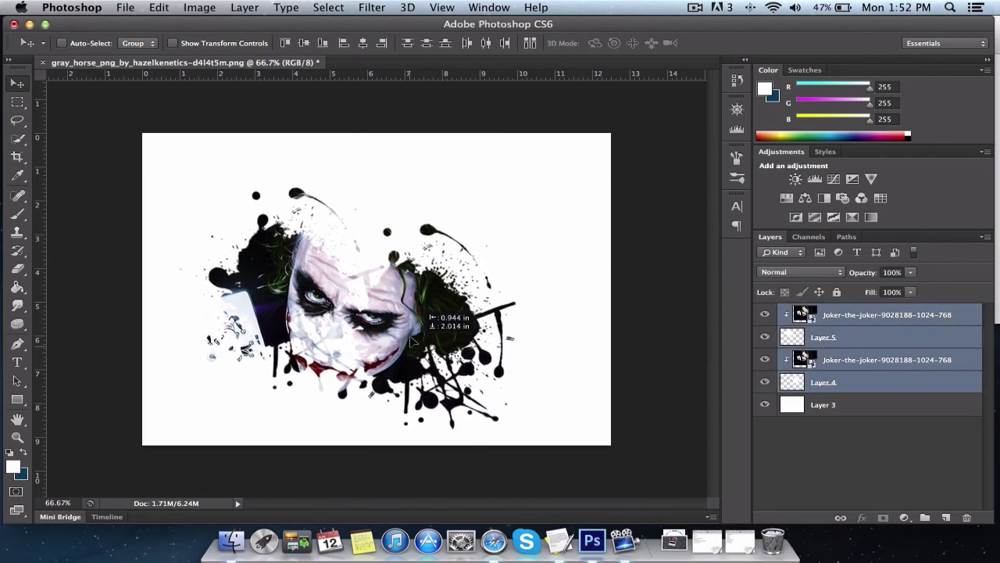
key(ctrl+t)
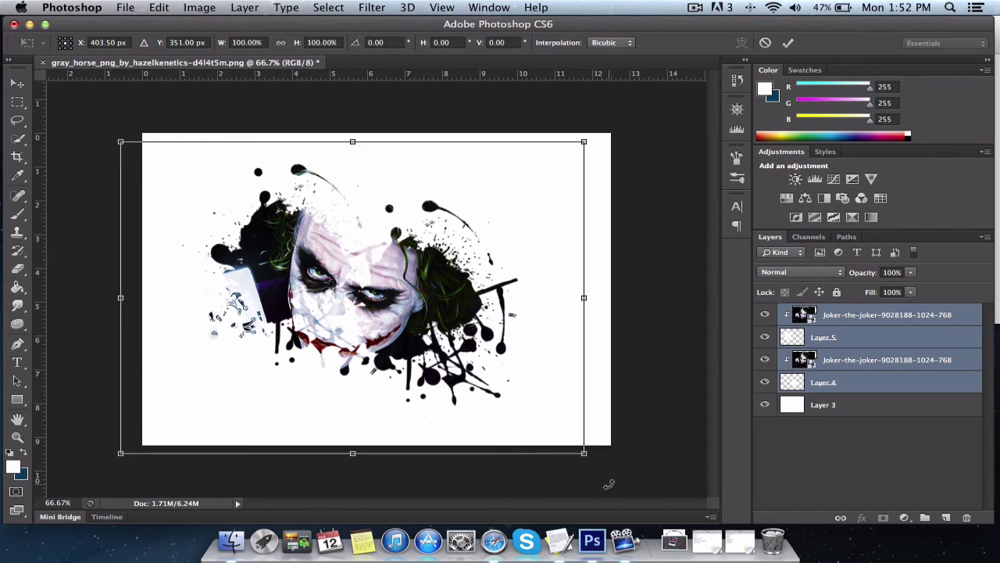
mouse_move(609, 483)
mouse_down()
mouse_move(622, 423)
mouse_move(578, 440)
mouse_up()
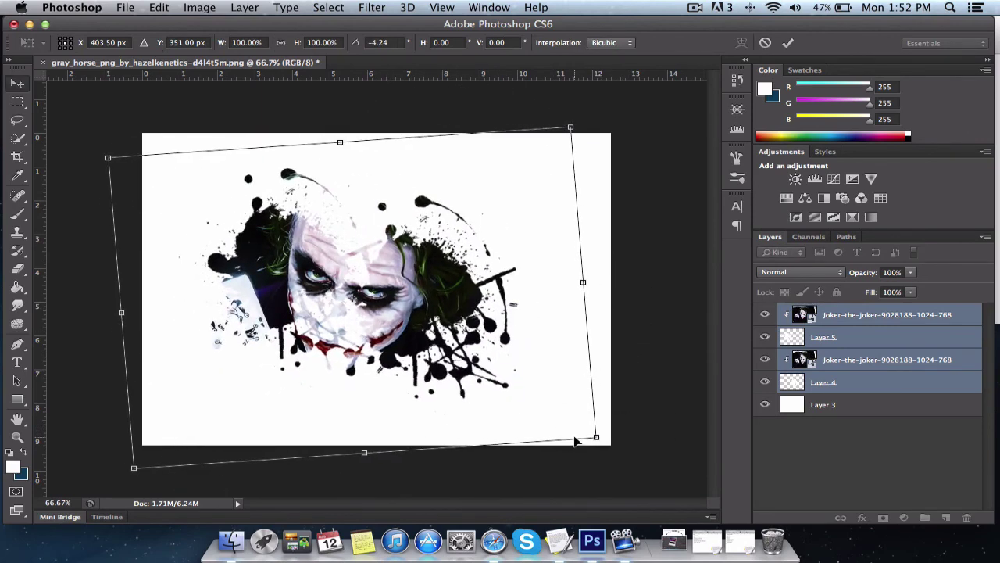
key(Return)
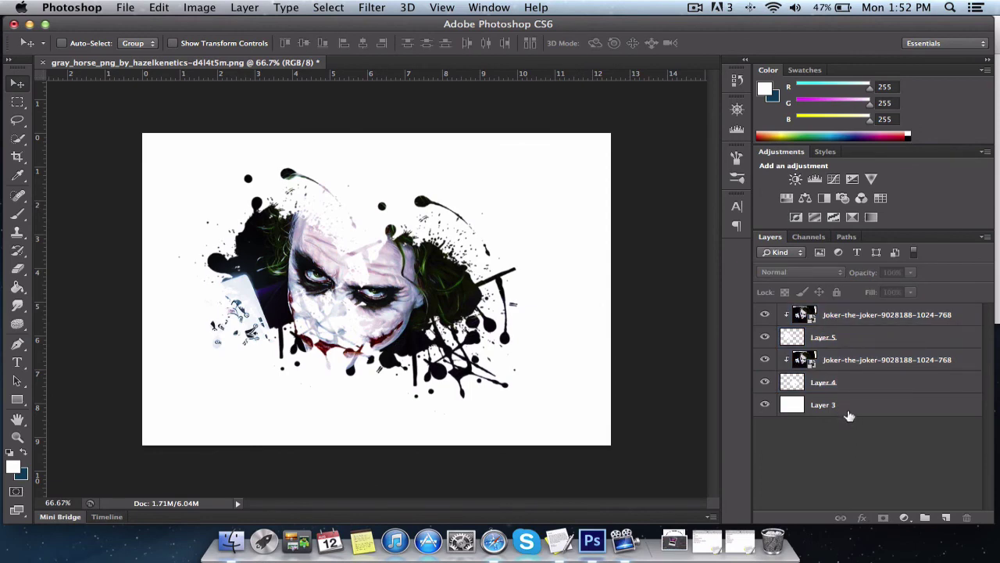
Delete the four Joker splatter artwork layers.
click(851, 382)
shift+click(857, 317)
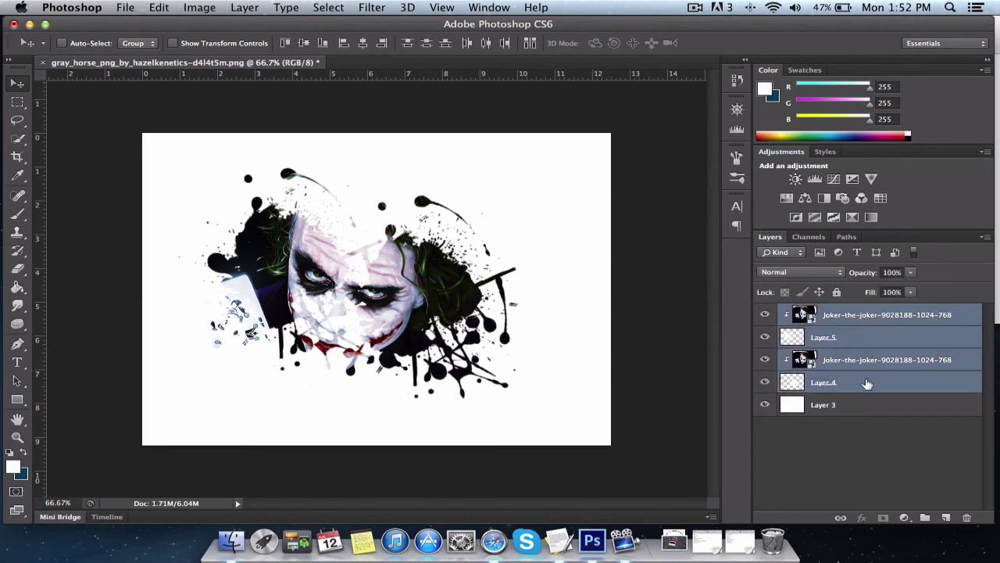
key(Delete)
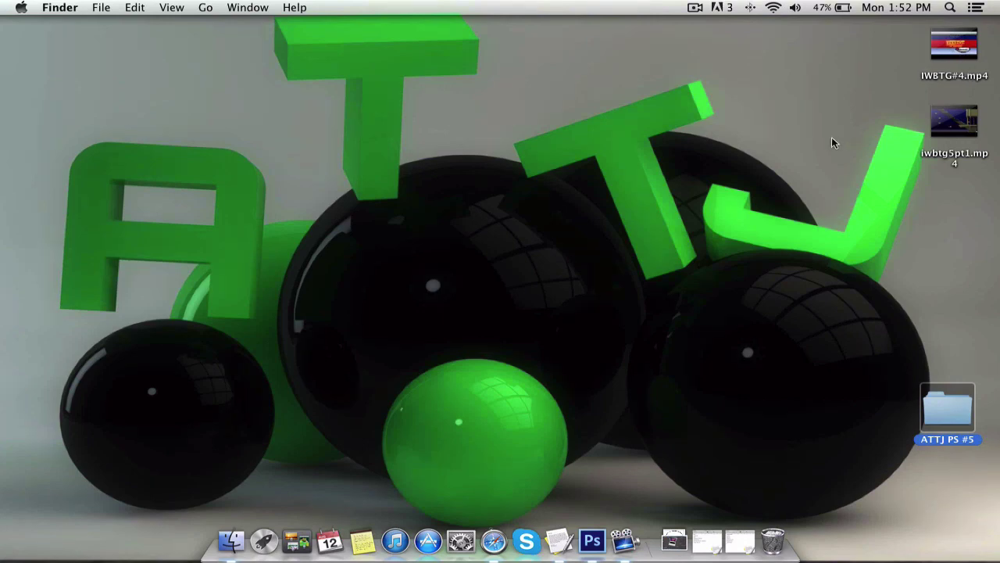
Deselect the desktop folder and switch to the Photoshop space showing the blank white canvas.
mouse_move(954, 45)
click(906, 97)
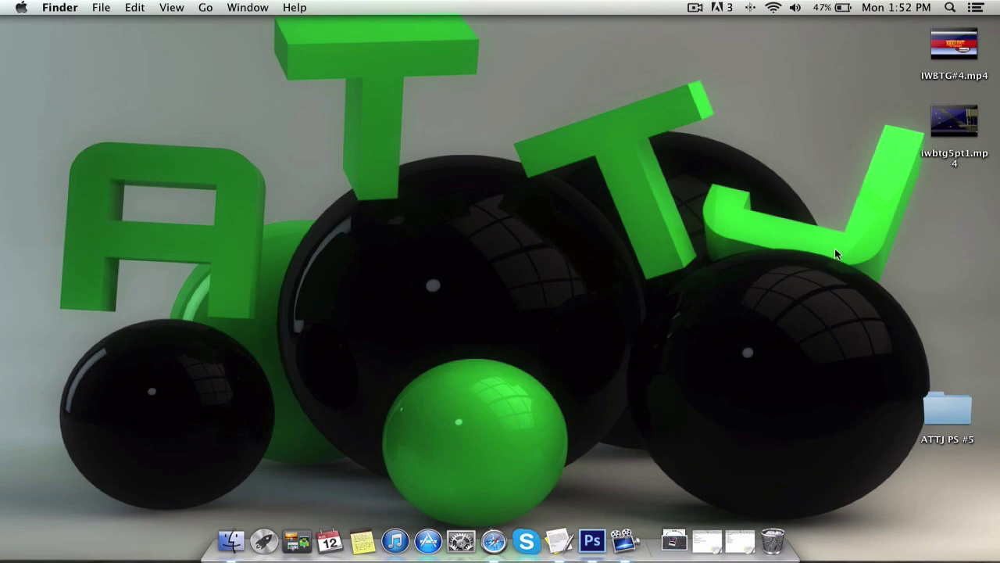
key(ctrl+Right)
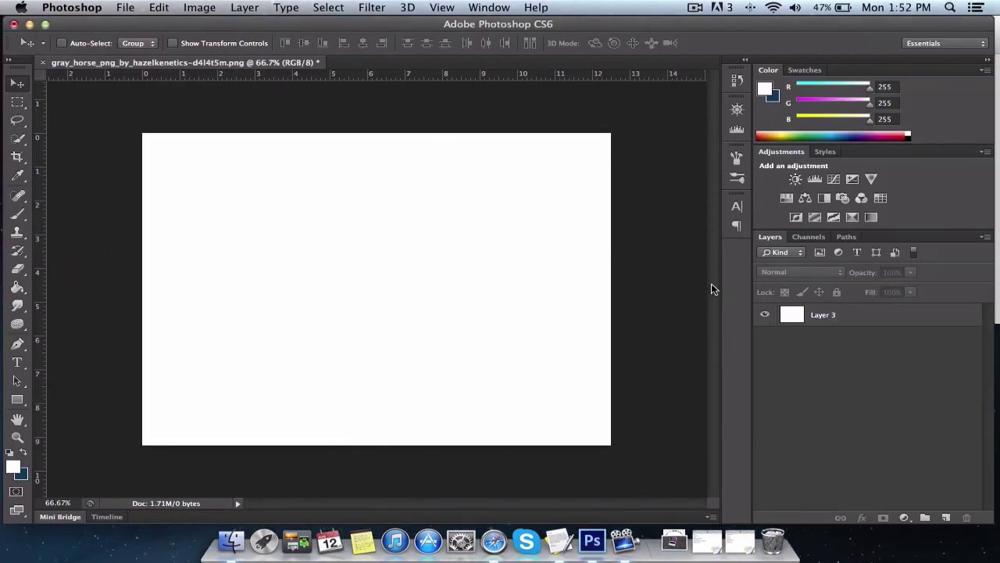